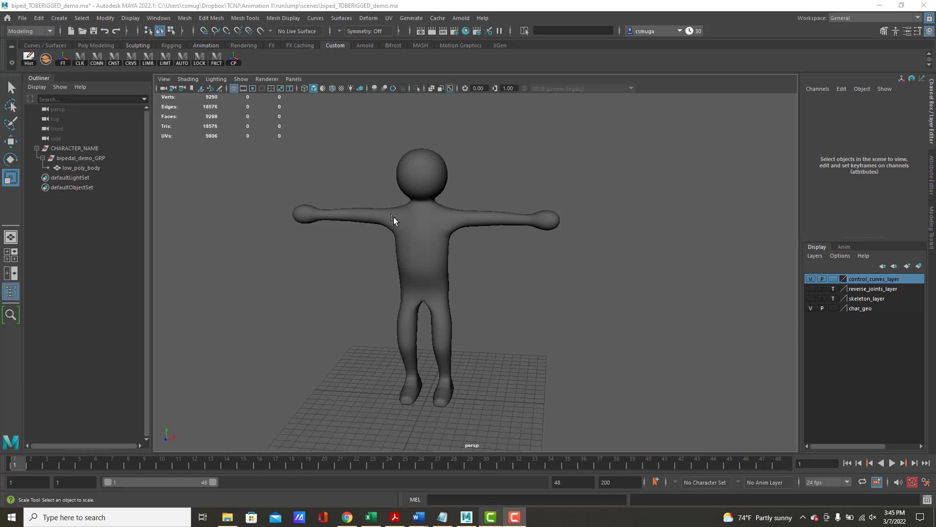
- Switch the workspace to Rigging and review its shelf tools and the Skeleton and Constrain commands
click(850, 19)
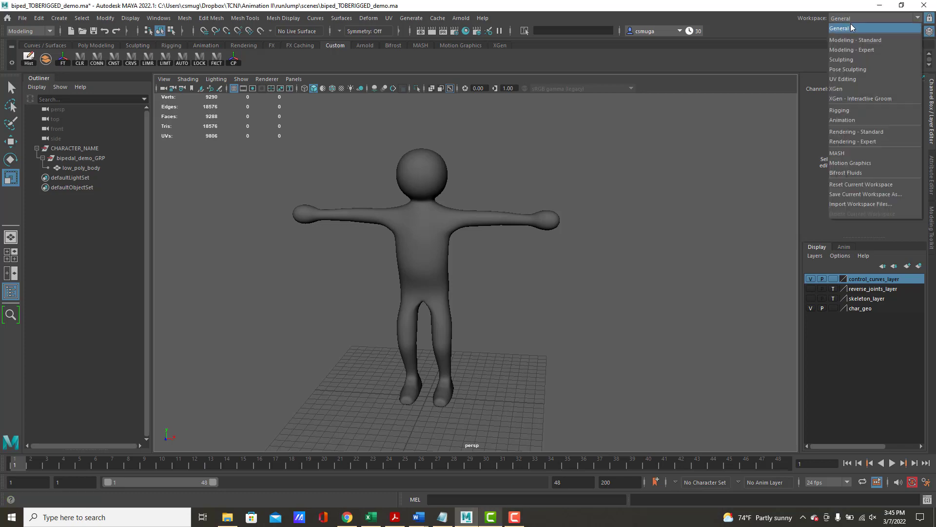
click(850, 111)
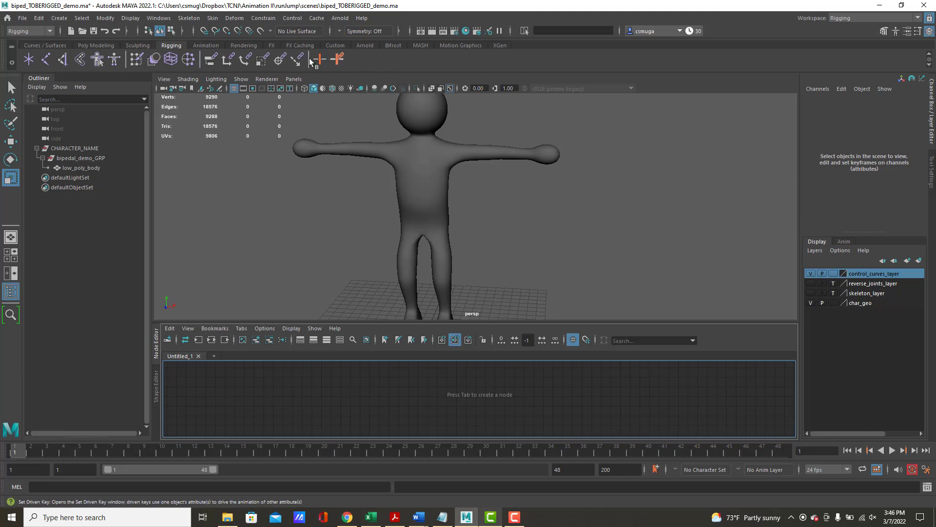
click(341, 45)
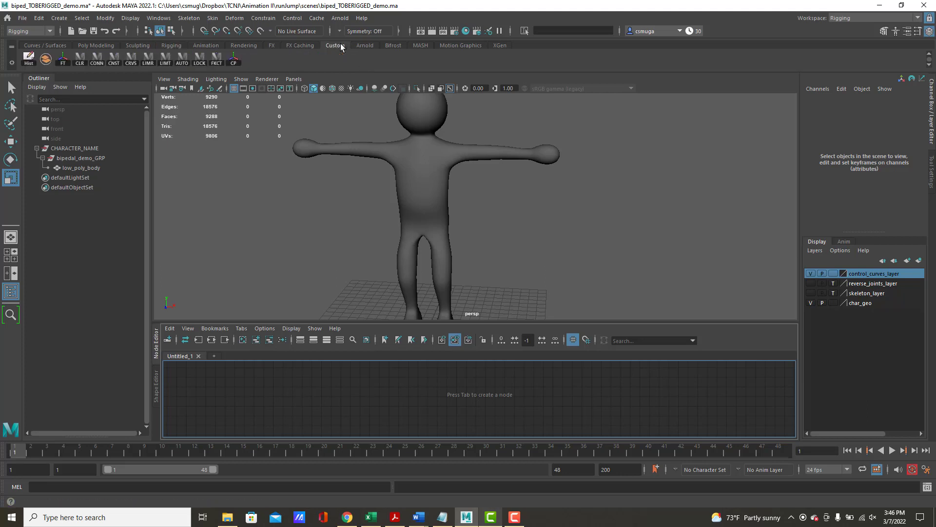
click(177, 45)
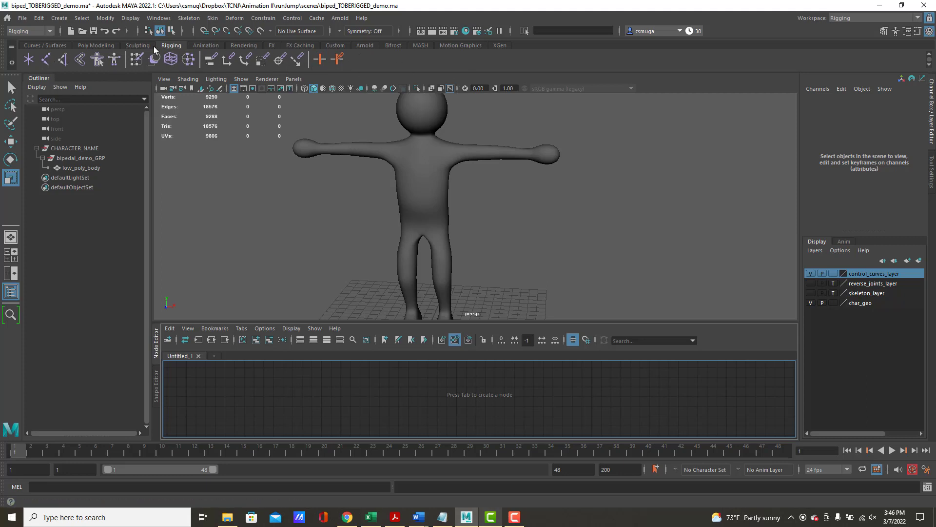
click(190, 23)
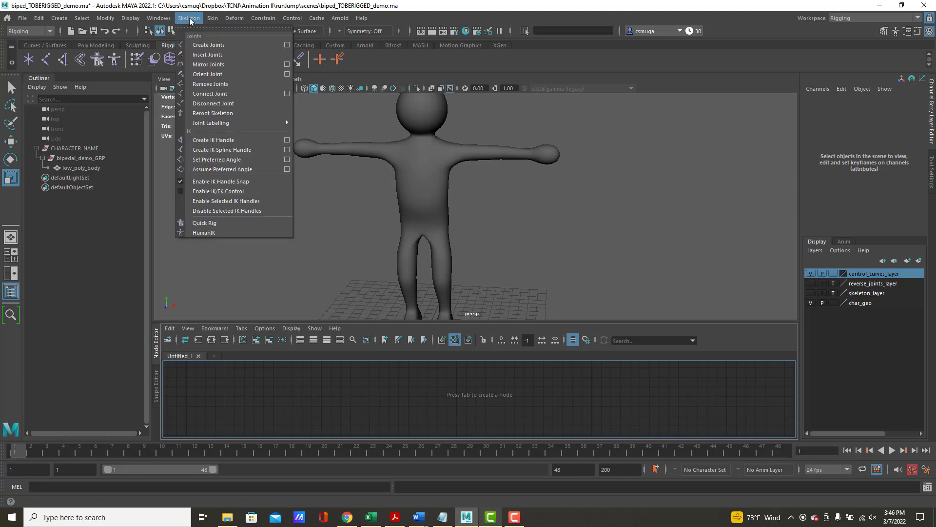
mouse_move(234, 22)
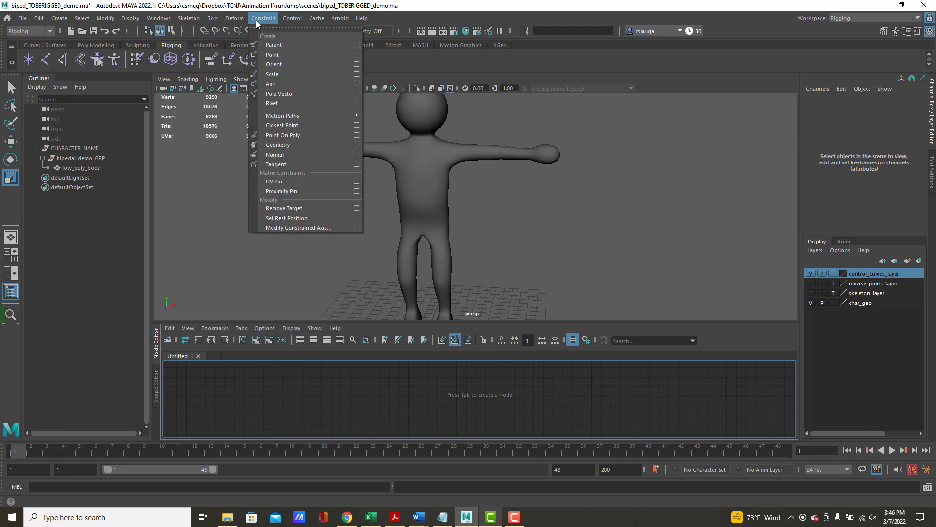
click(255, 21)
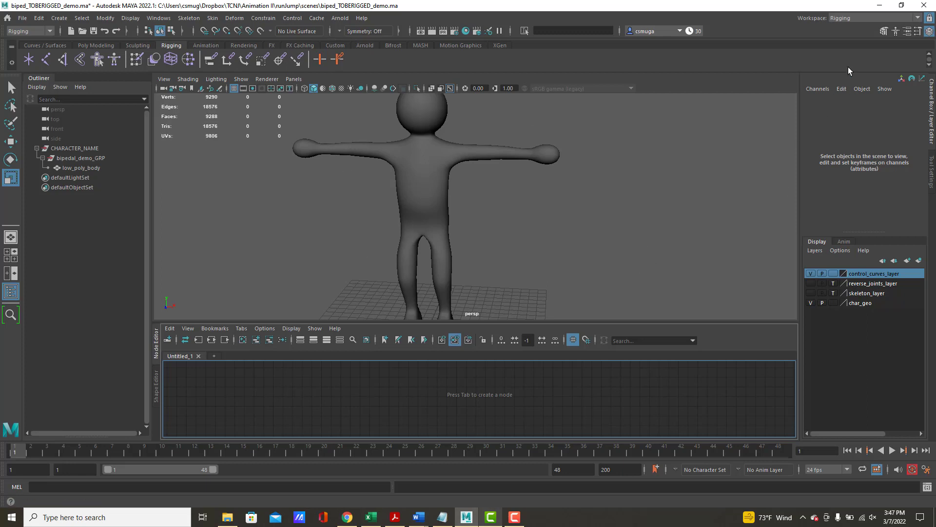
- Switch the workspace back to General
click(853, 18)
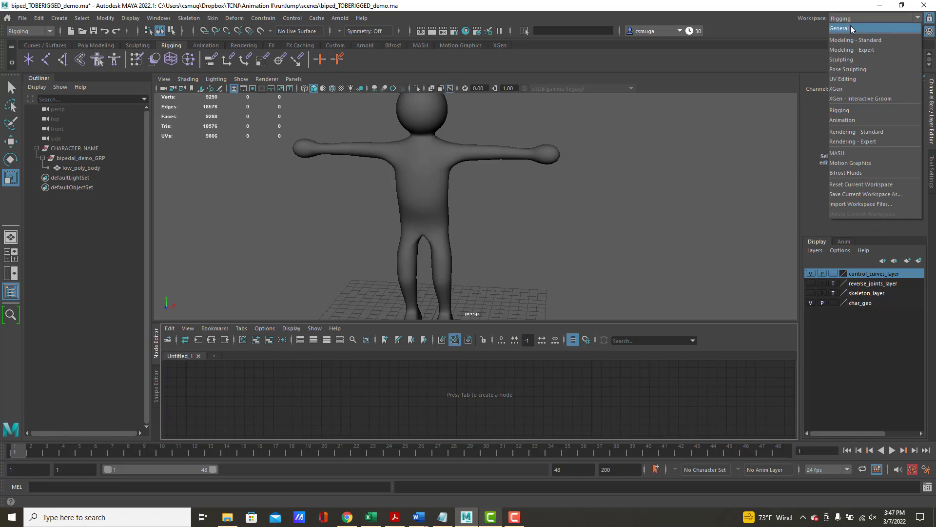
click(851, 27)
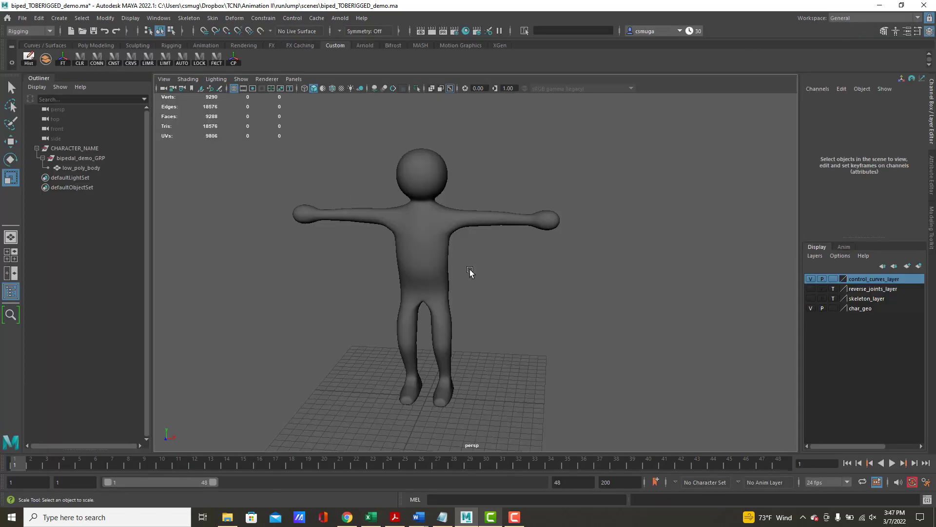
alt+drag(577, 310, 561, 273)
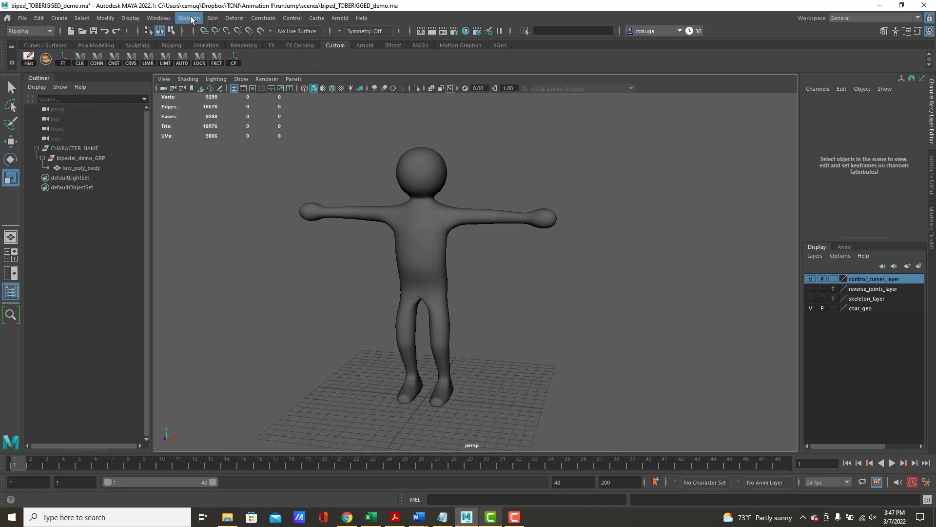
- Try the Modeling menu set, and set the menu set to Rigging within the General workspace
click(26, 31)
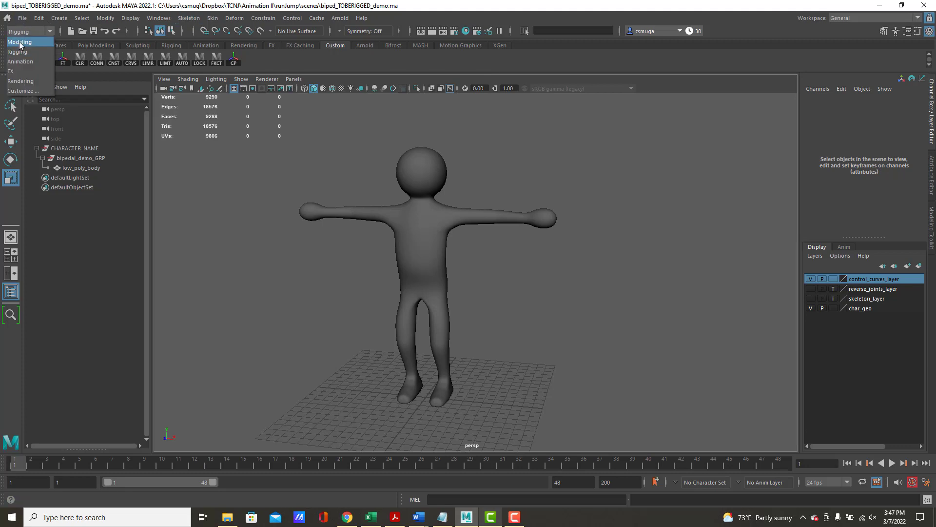
click(19, 42)
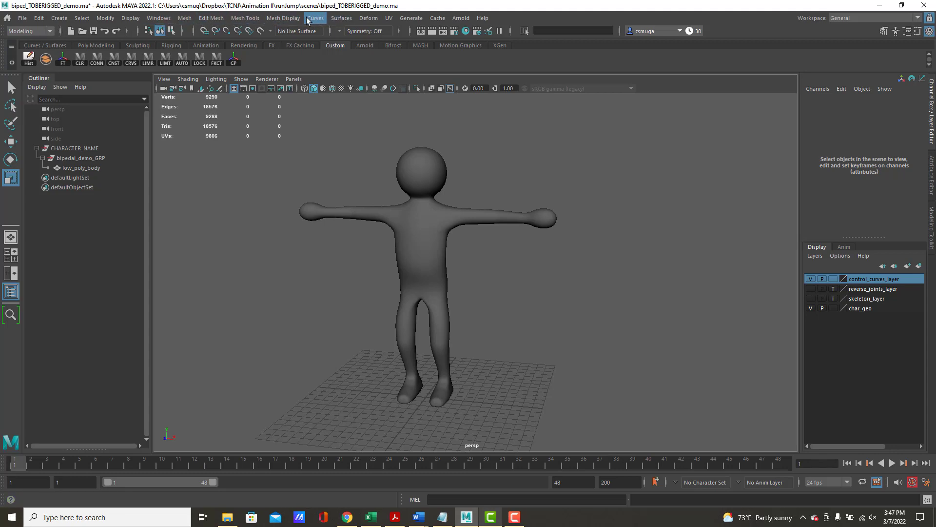
click(39, 31)
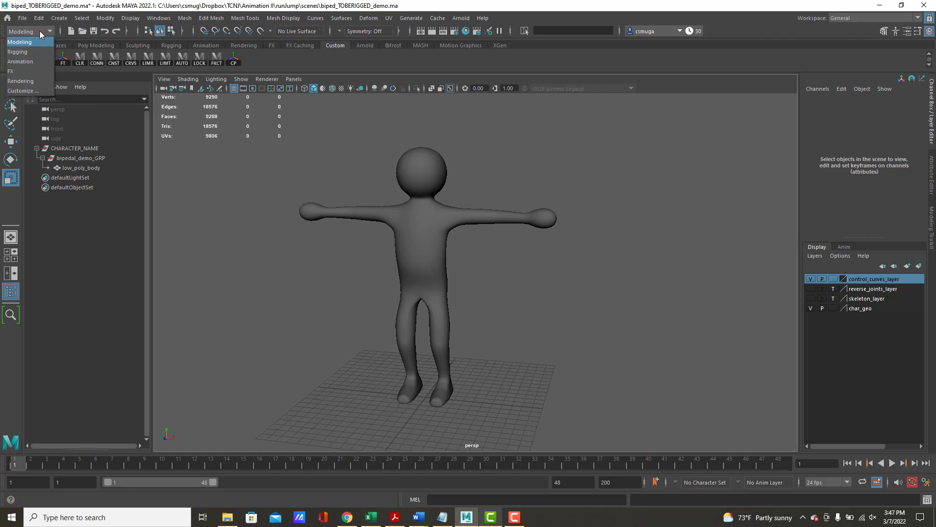
click(22, 52)
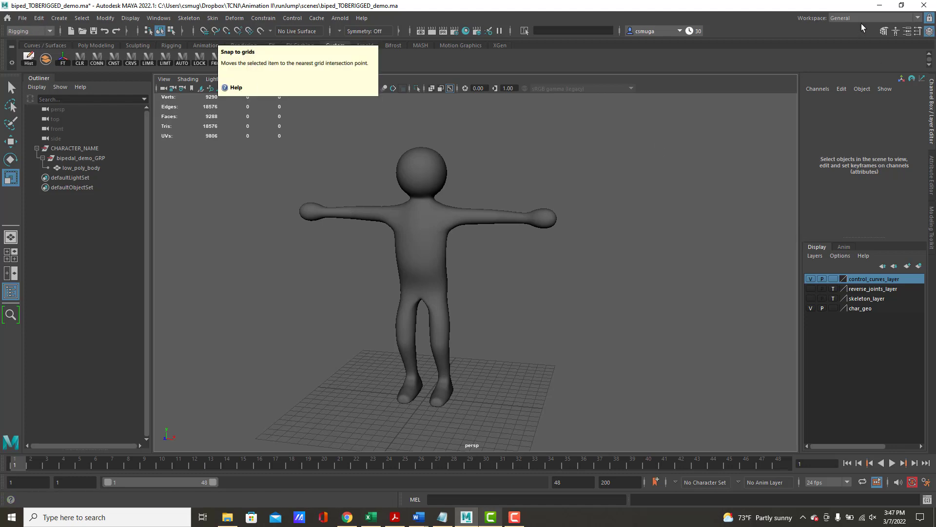
click(34, 30)
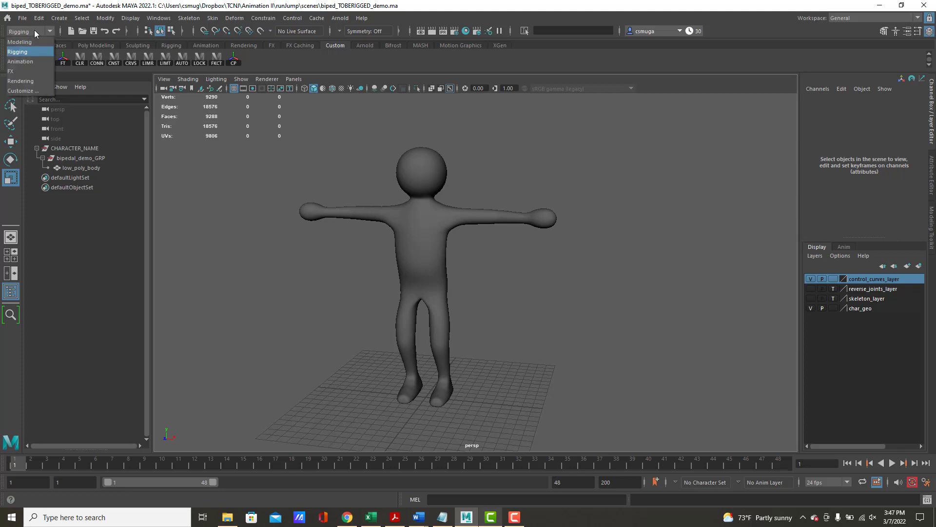
click(21, 53)
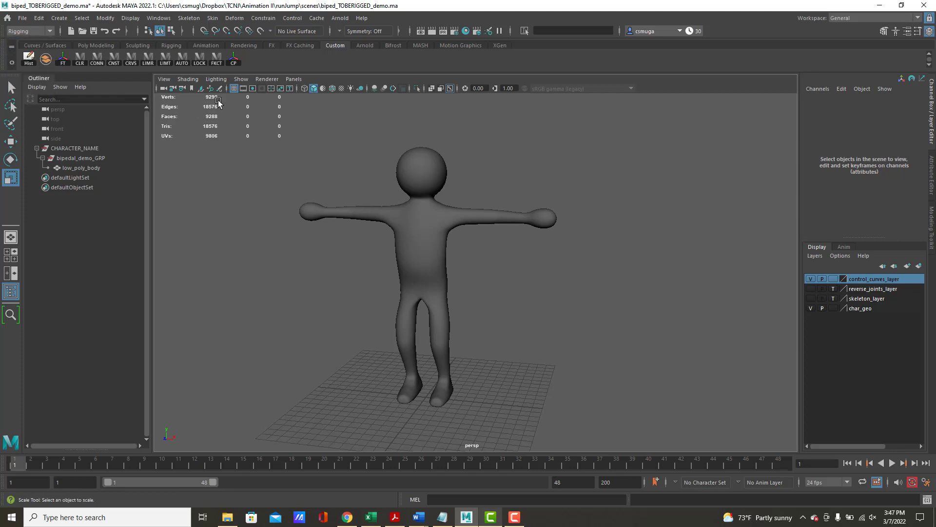
- Review the Skeleton and Skin commands and start the Create Joints tool
click(195, 19)
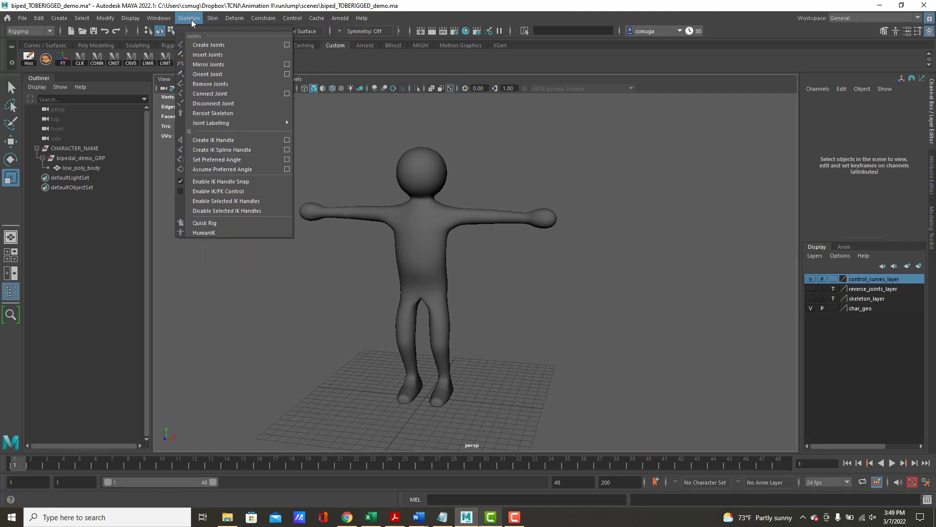
mouse_move(213, 20)
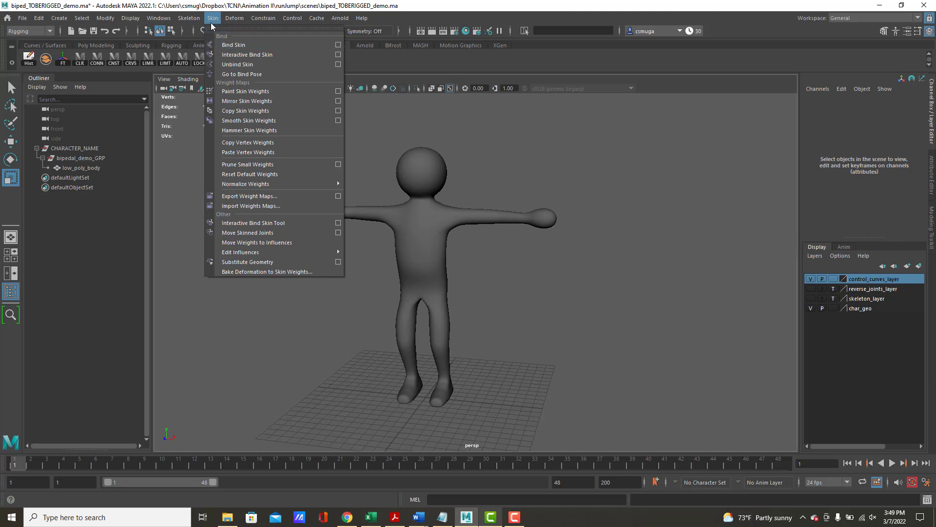
mouse_move(258, 21)
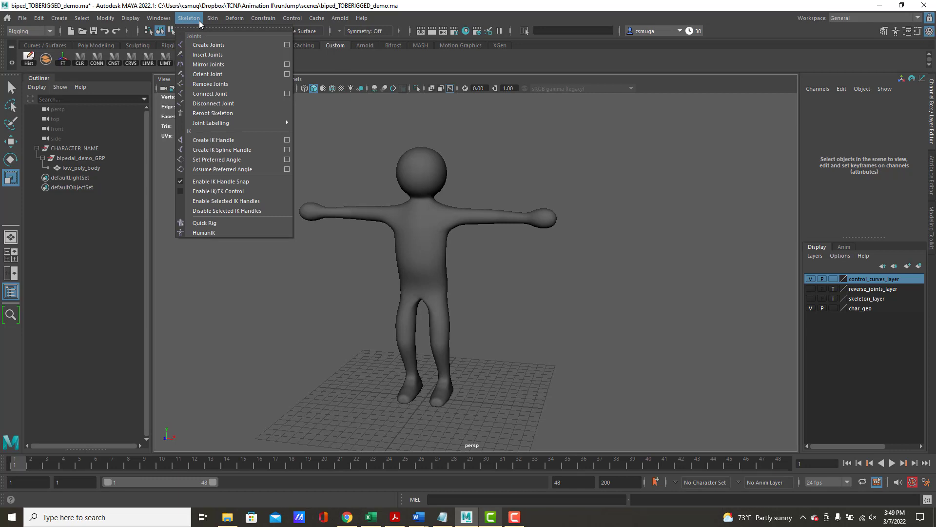
click(203, 45)
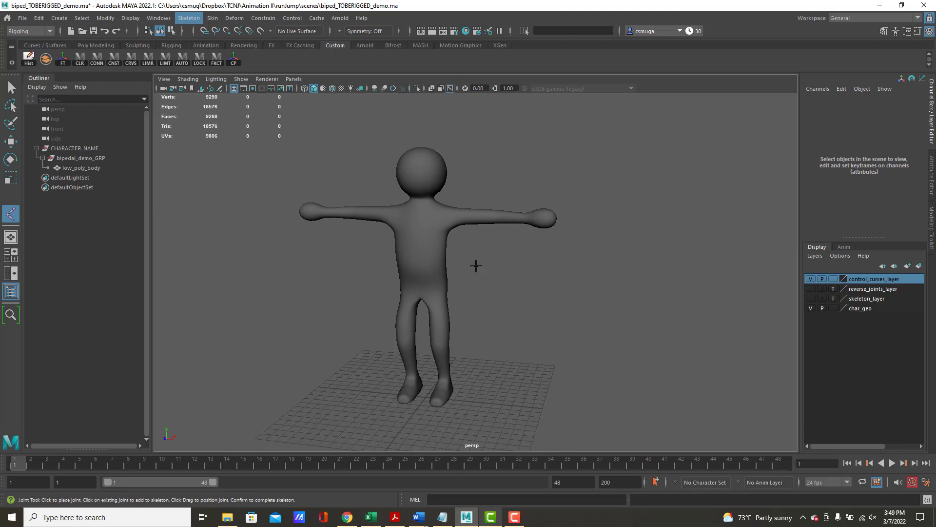
- Try placing a three-joint chain in the perspective view from chest to hip to knee, and inspect its depth relative to the body
alt+drag(427, 266, 447, 265)
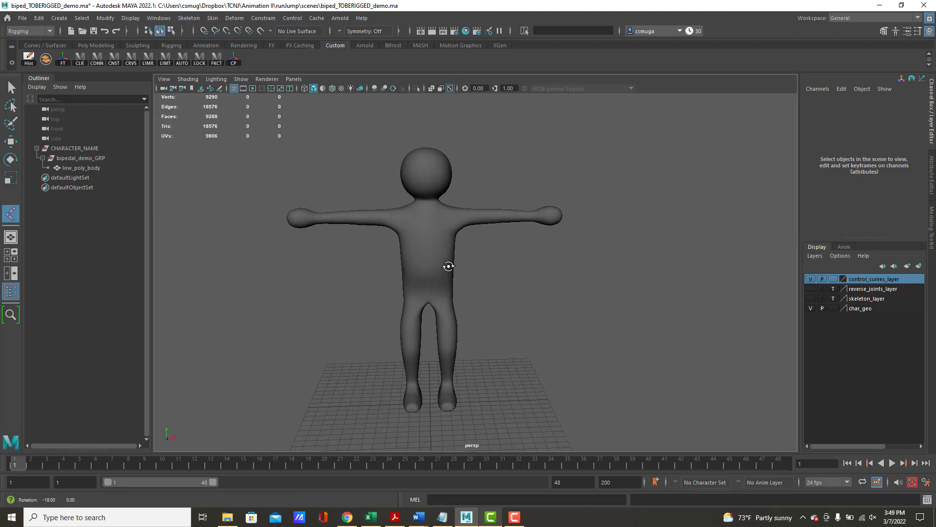
click(432, 218)
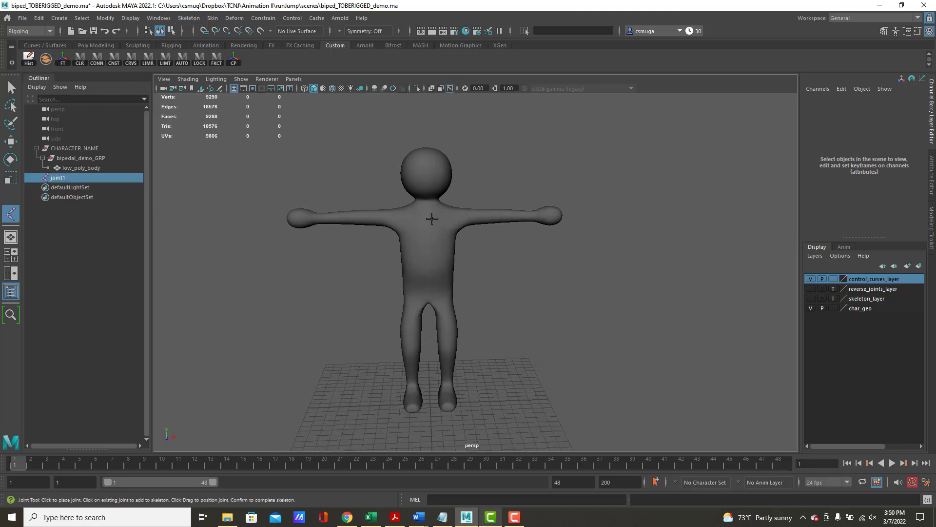
click(443, 288)
click(448, 346)
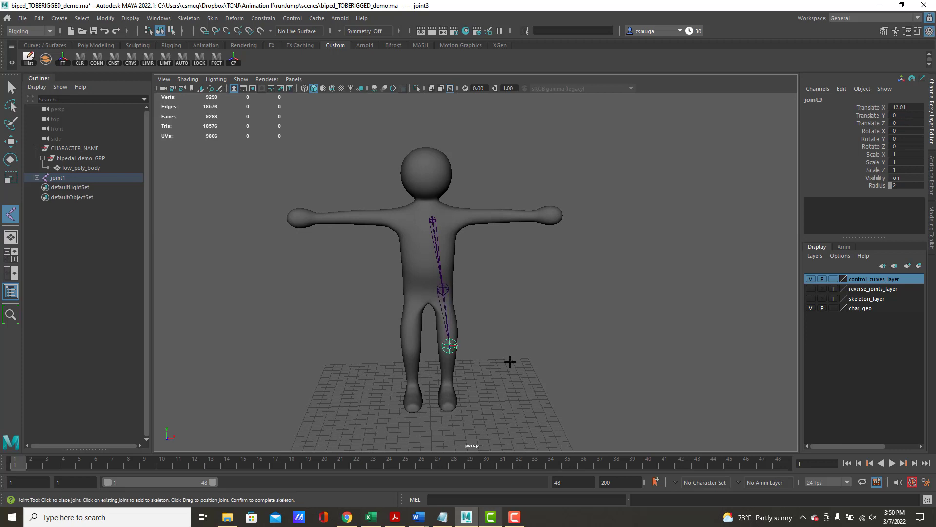
alt+drag(507, 362, 436, 351)
alt+right_drag(470, 355, 393, 320)
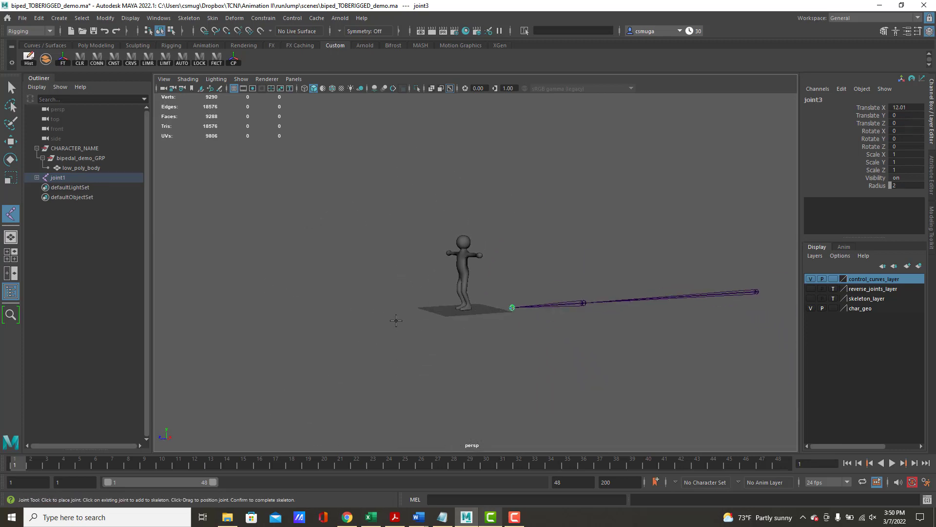
alt+drag(393, 320, 538, 303)
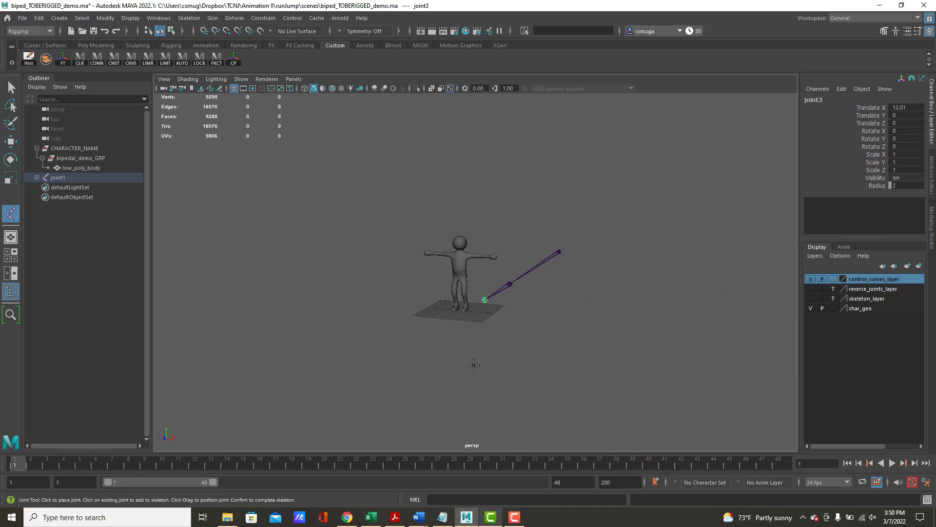
- Undo the three joints placed in the perspective view
key(ctrl+z)
key(ctrl+z)
key(ctrl+z)
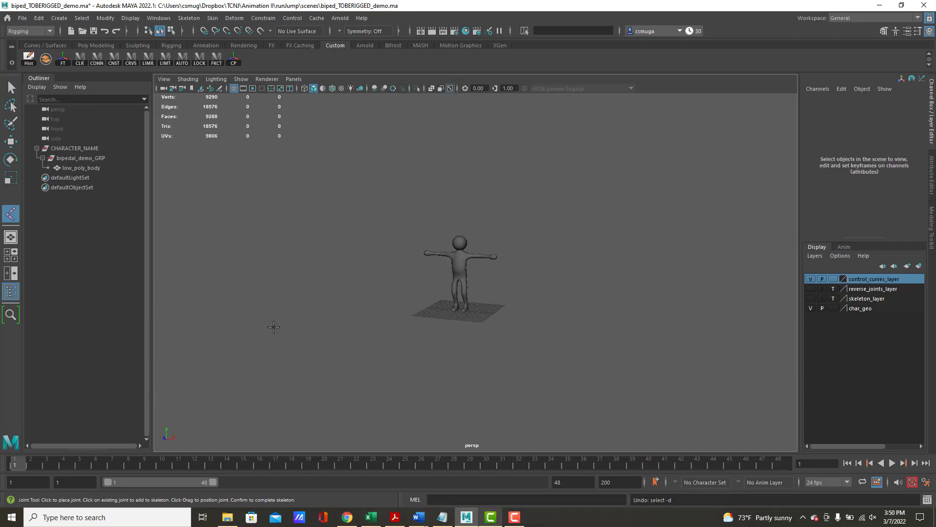
- In a maximized side view, place a joint chain down the leg with joints at the hip, knee and ankle
key(space)
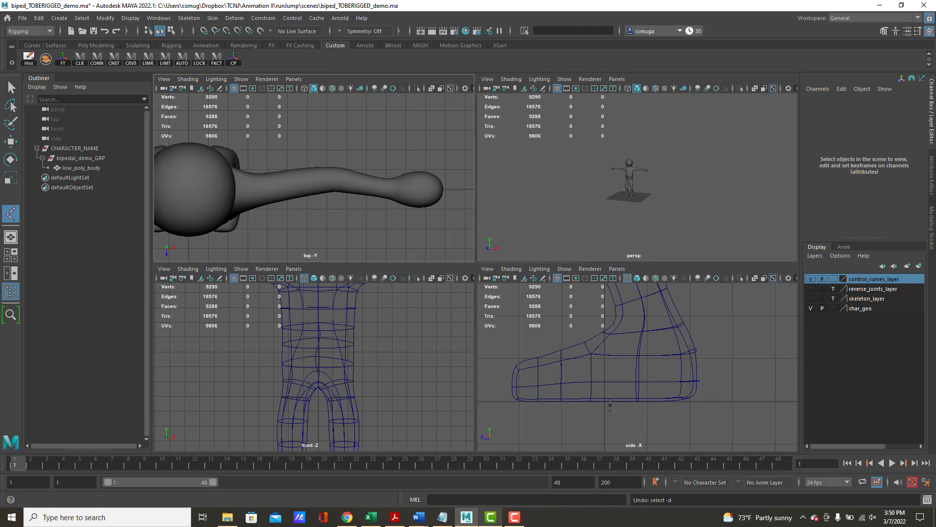
scroll(610, 405, down, 6)
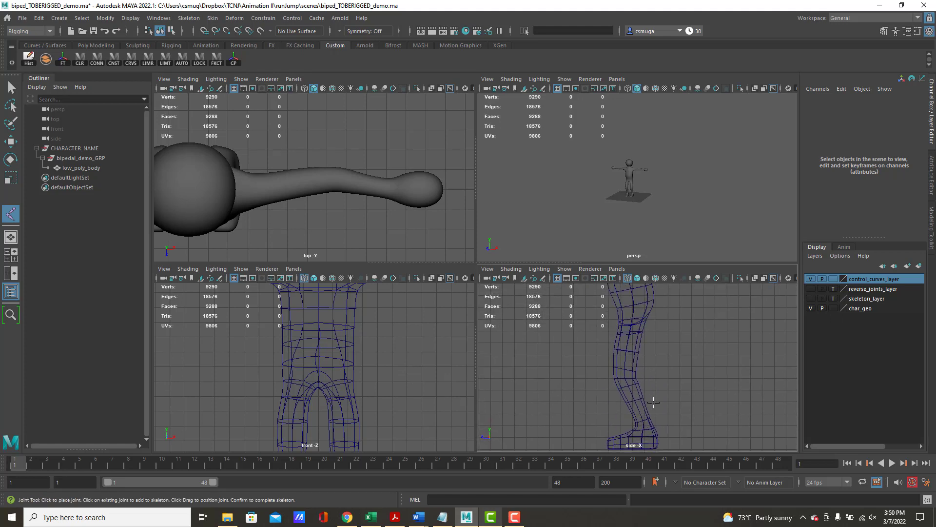
scroll(545, 389, down, 4)
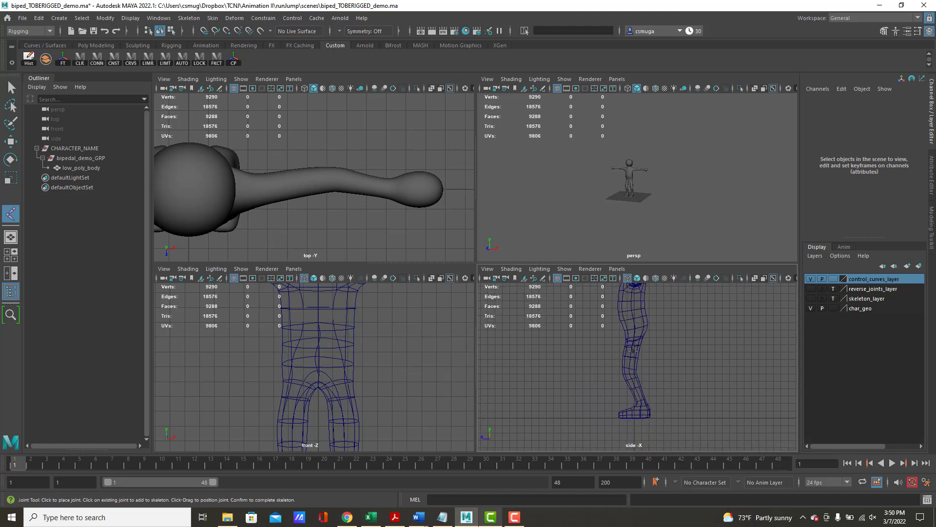
mouse_move(633, 351)
alt+middle_down()
mouse_move(637, 390)
mouse_move(632, 361)
alt+middle_up()
alt+middle_drag(404, 397, 410, 330)
alt+middle_drag(581, 394, 616, 359)
key(space)
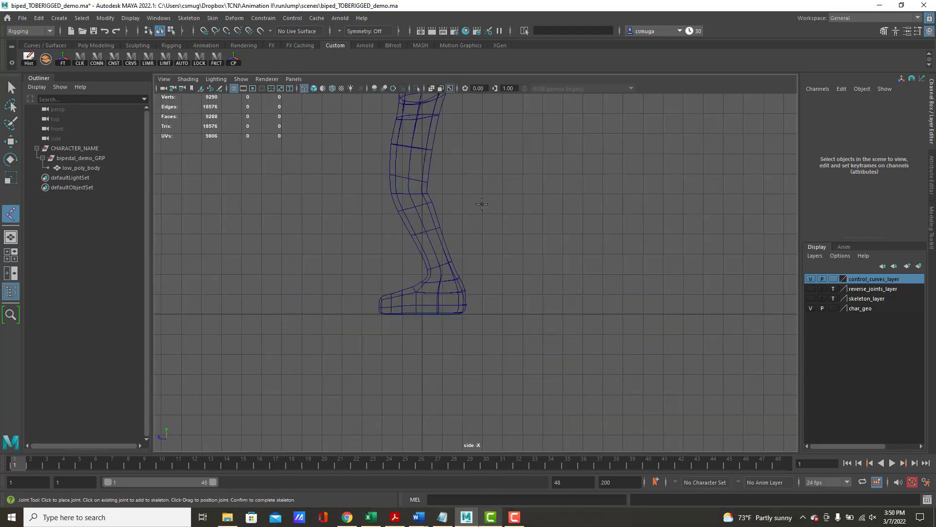
alt+middle_drag(482, 204, 591, 326)
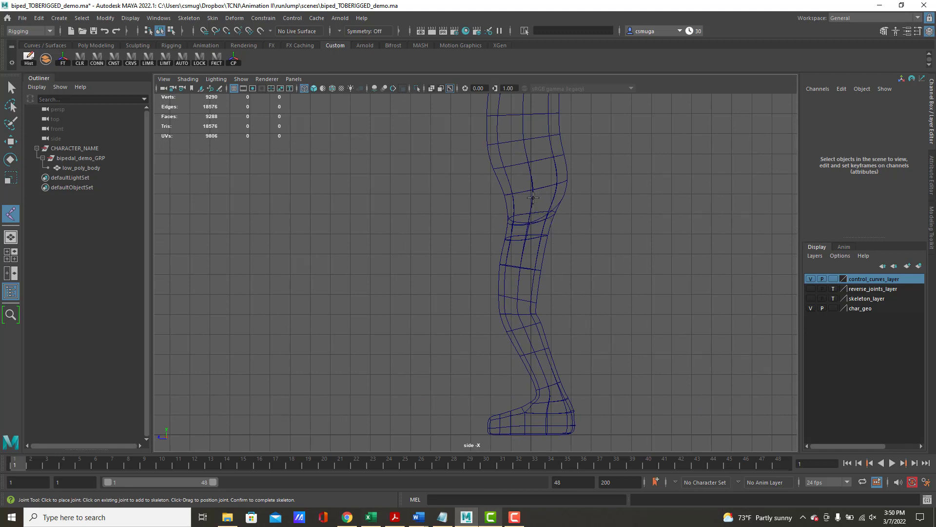
click(533, 198)
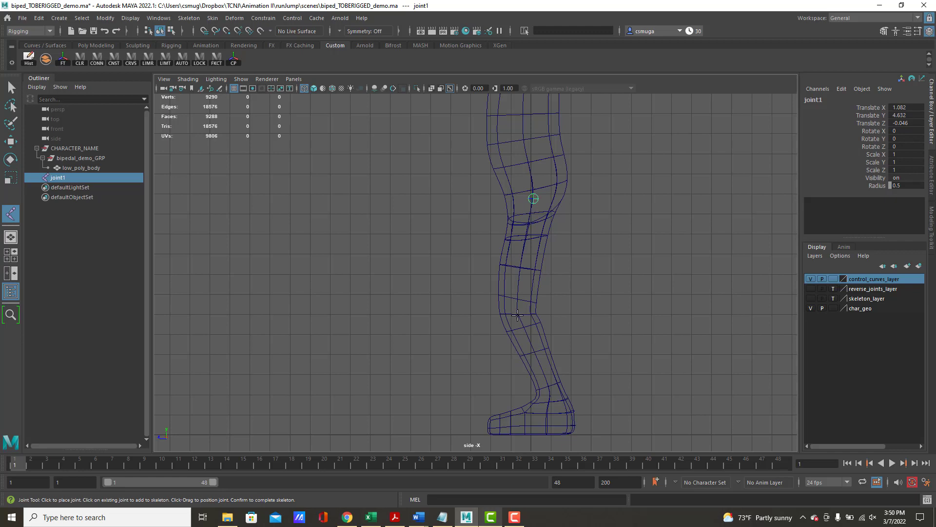
click(518, 315)
click(551, 397)
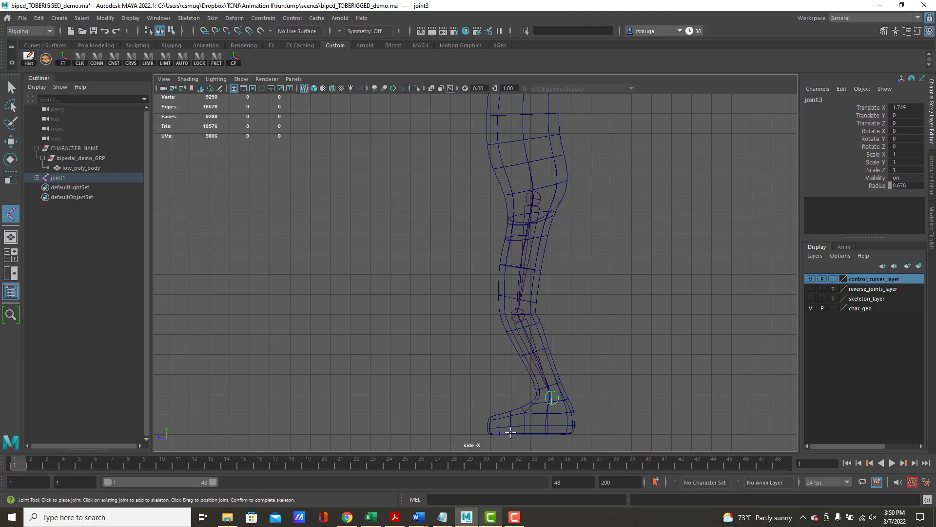
- Continue the leg chain along the sole with joints at the ball of the foot, the toe tip and the heel
click(511, 433)
click(488, 433)
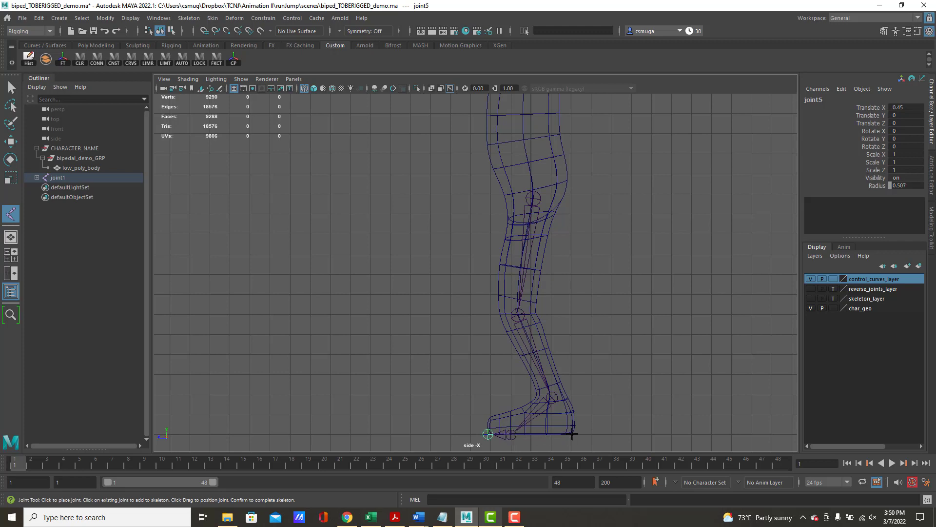
click(572, 434)
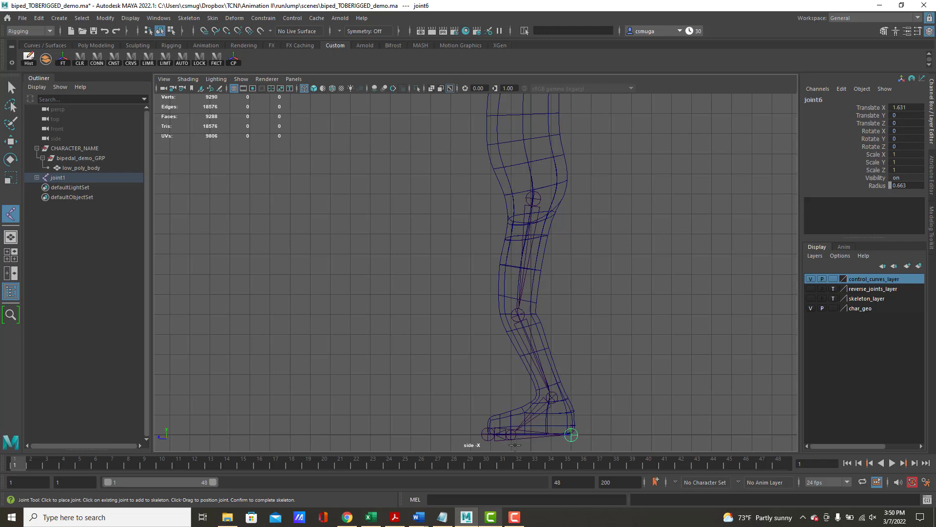
- Finish the leg joint chain, expand its full hierarchy in the Outliner and rename the root joint as hip_JT
key(r)
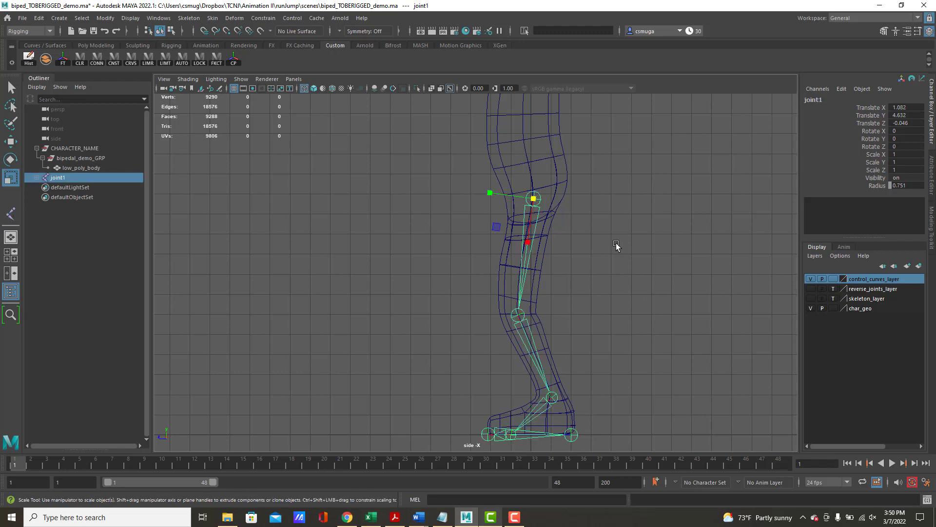
key(space)
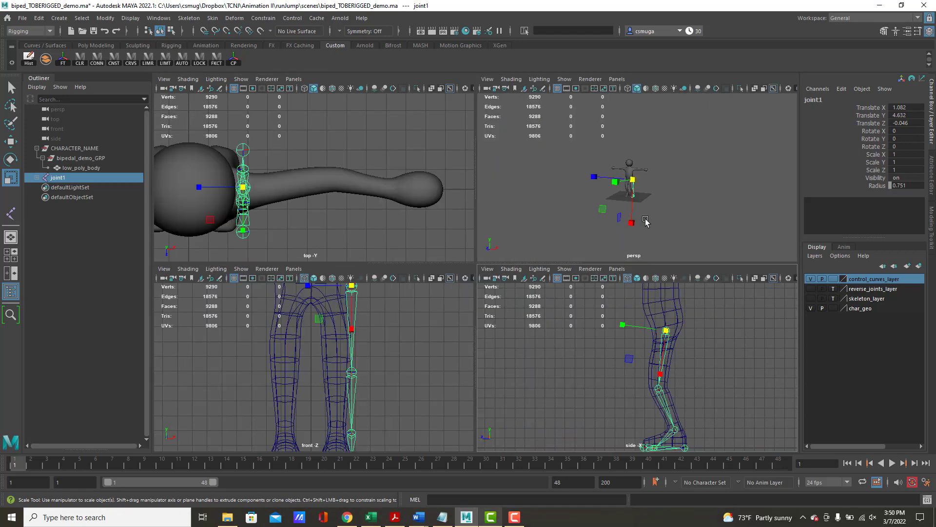
alt+right_drag(601, 204, 766, 238)
alt+middle_drag(687, 210, 682, 163)
alt+drag(642, 176, 678, 176)
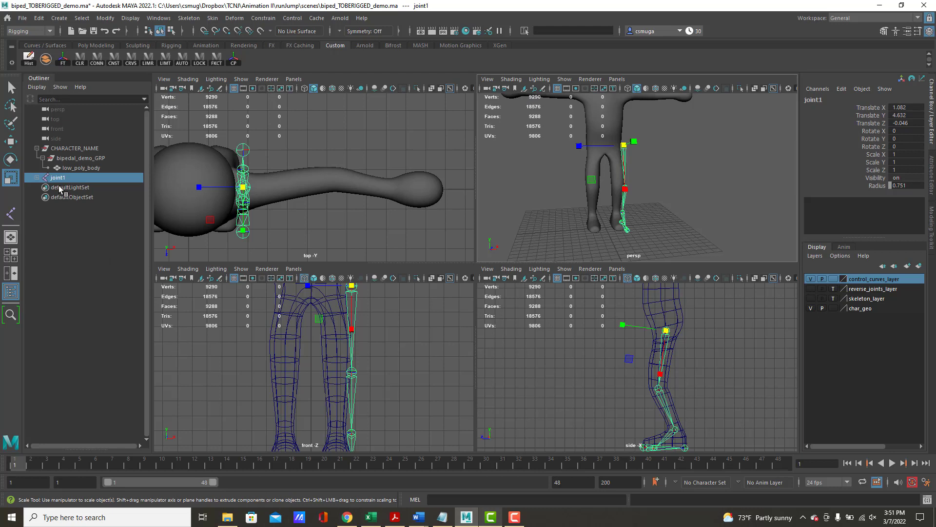
shift+click(36, 177)
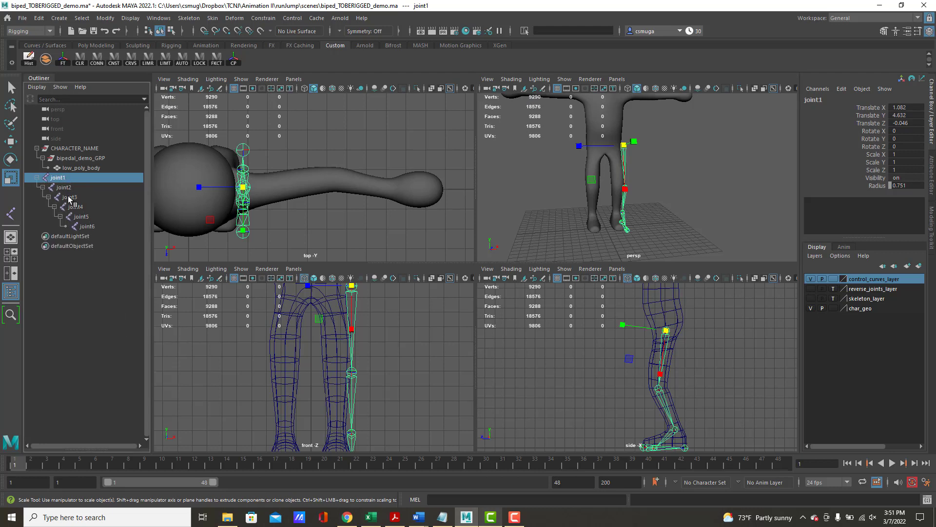
double_click(58, 177)
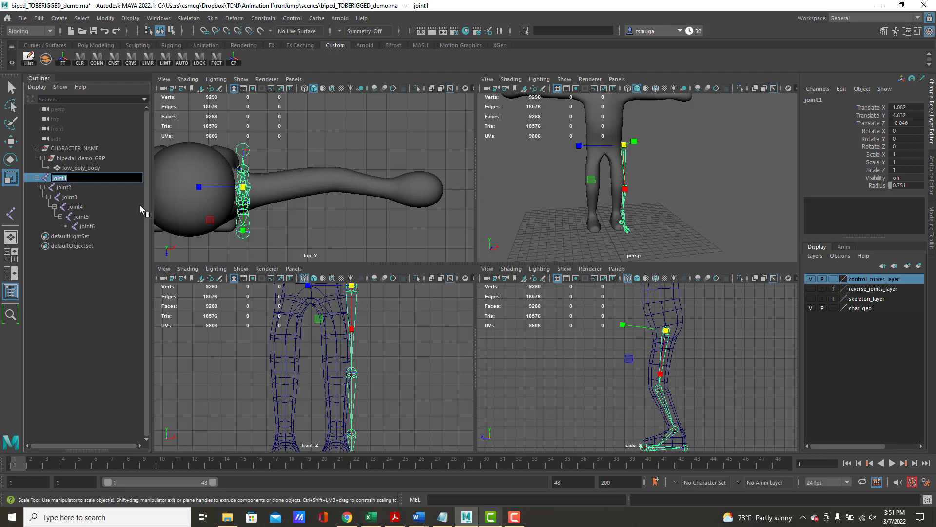
text(hip_JT)
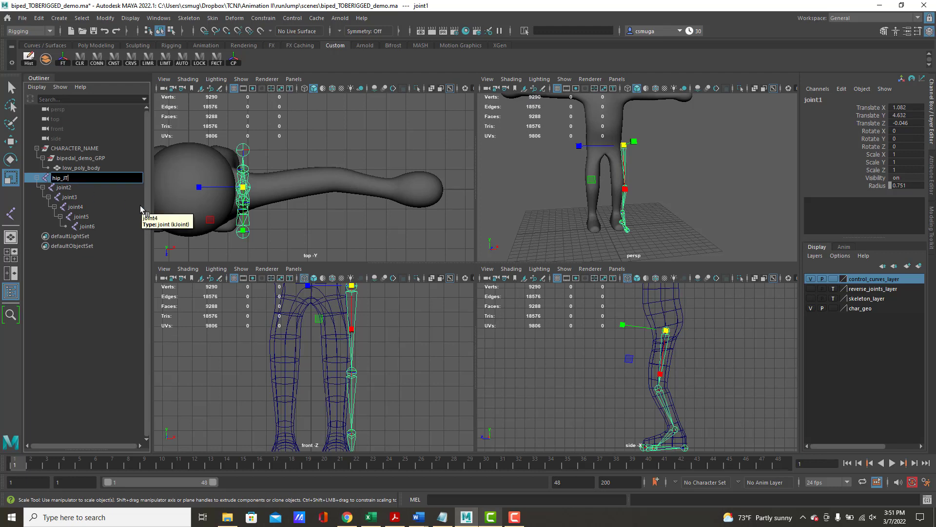
key(Return)
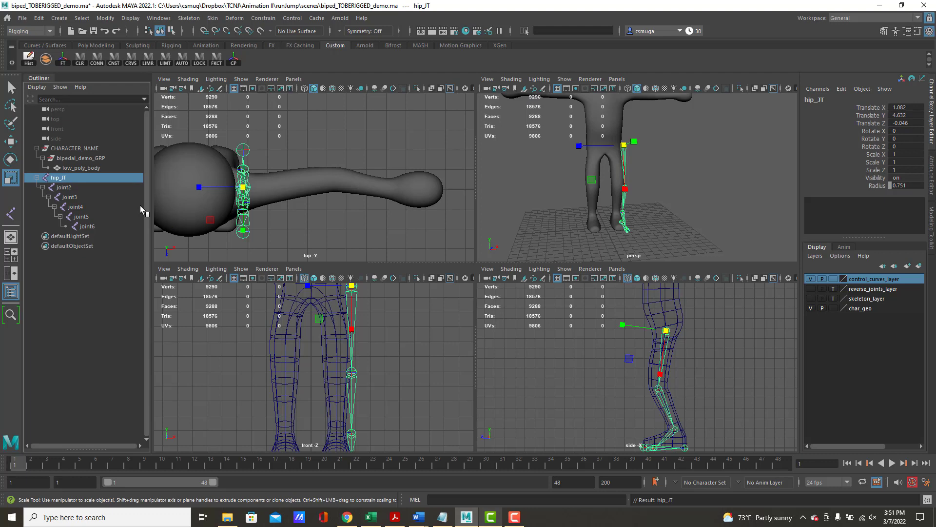
- Rename the second joint of the leg chain as knee_JT
double_click(62, 188)
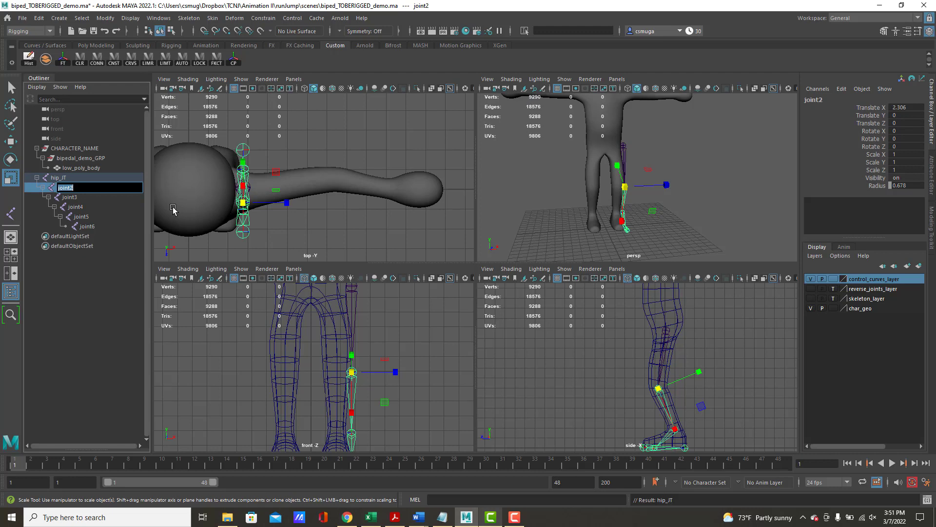
text(knee_JT)
key(Return)
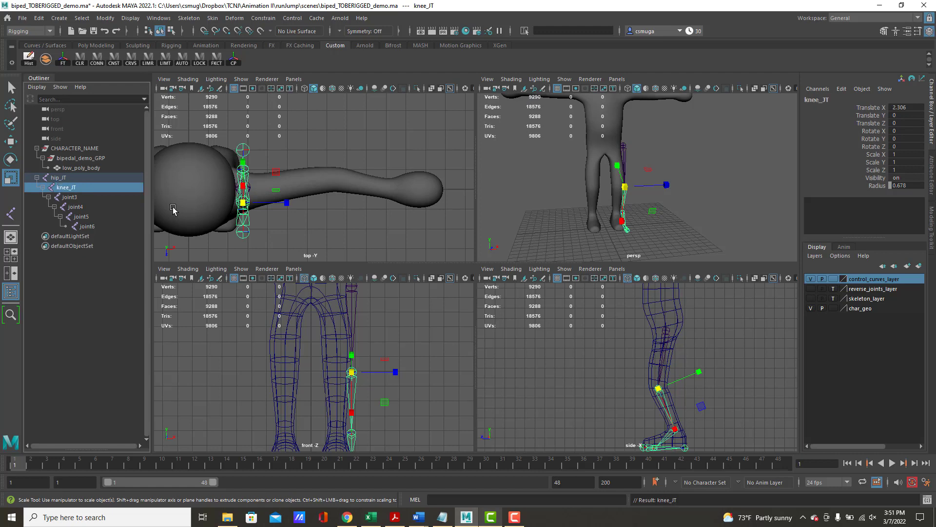
- Rename the third joint of the leg chain as ankle_JT
double_click(68, 197)
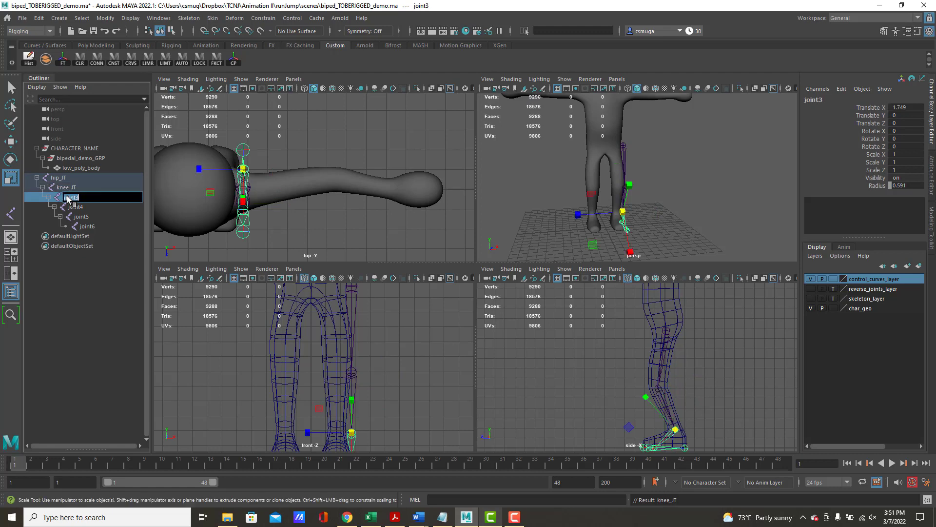
text(ankle_)
key(BackSpace)
key(BackSpace)
key(BackSpace)
key(BackSpace)
key(BackSpace)
text(nkle_JT)
key(Return)
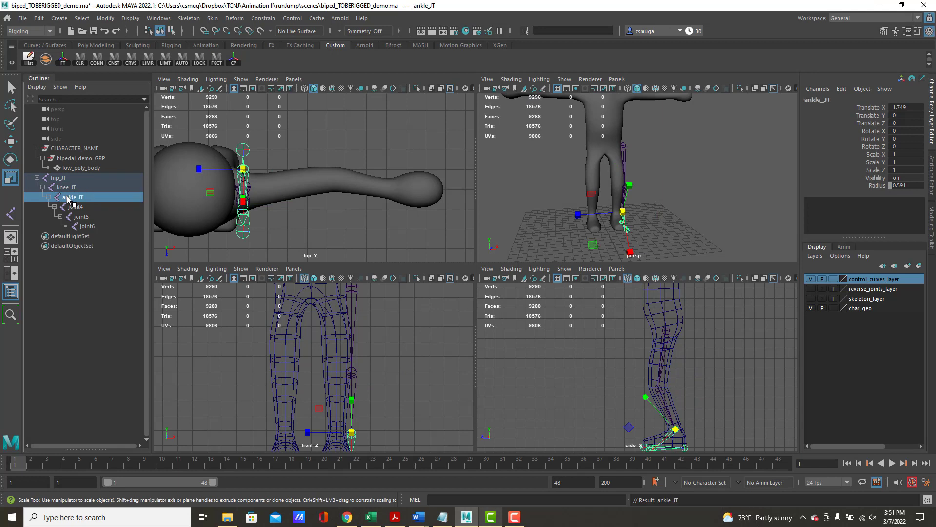
- Rename the fourth joint, at the ball of the foot, as ball_JT
double_click(77, 207)
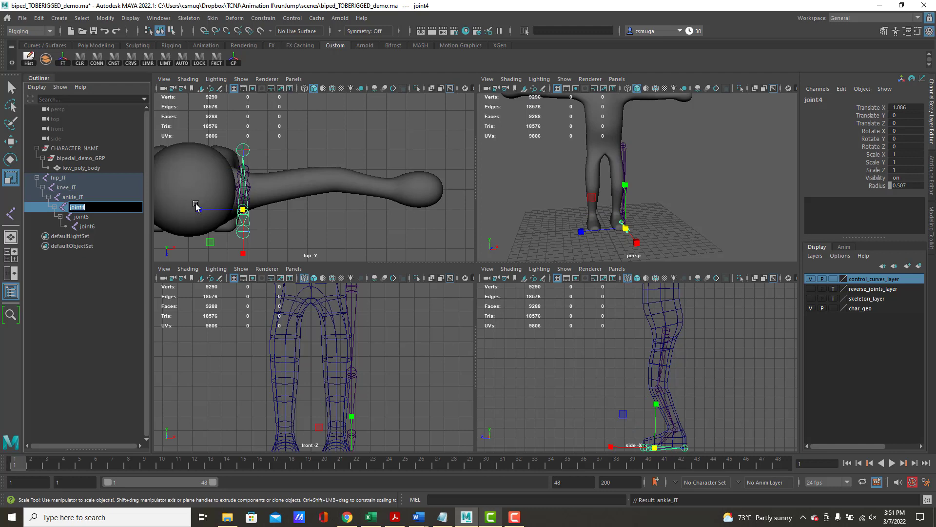
text(ball_JT)
key(Return)
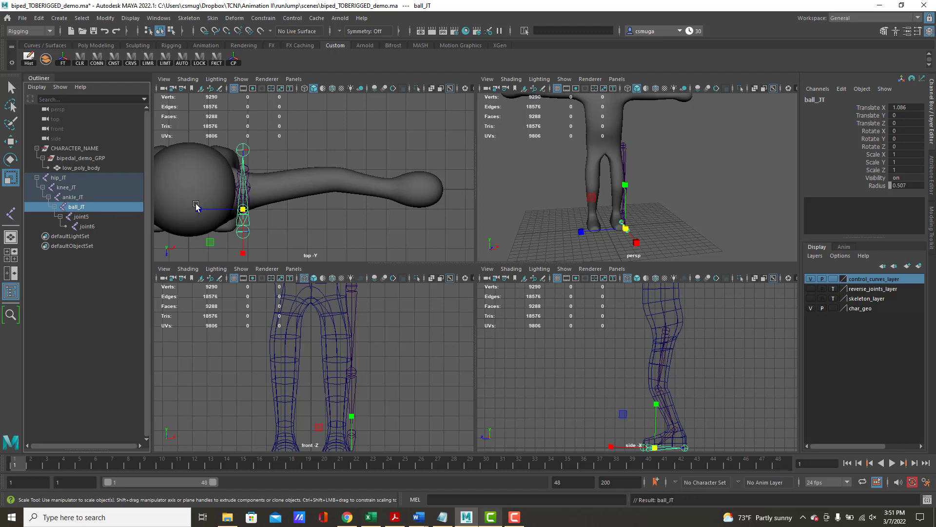
- Rename the toe-tip joint as toes and the last joint of the chain as heel
double_click(82, 217)
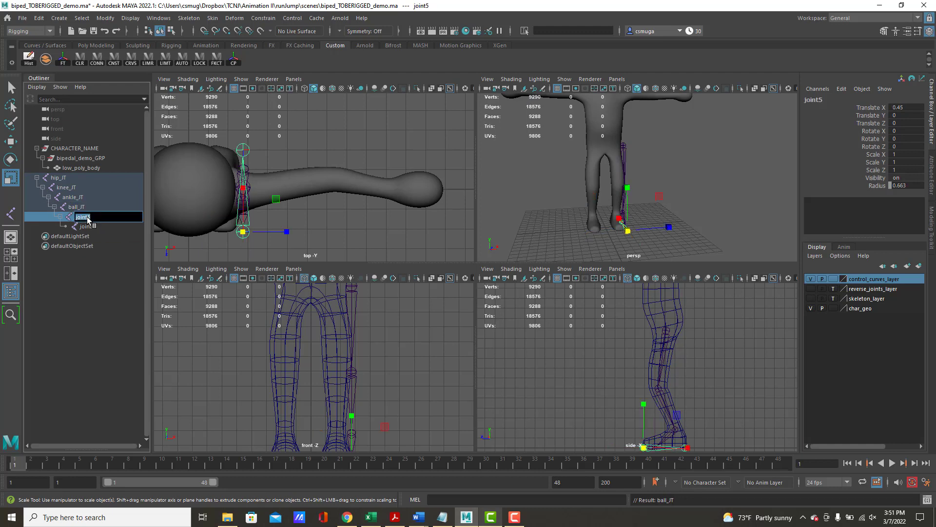
text(toes)
alt+middle_drag(592, 243, 584, 173)
alt+right_drag(584, 174, 707, 207)
alt+middle_drag(596, 148, 676, 260)
double_click(90, 227)
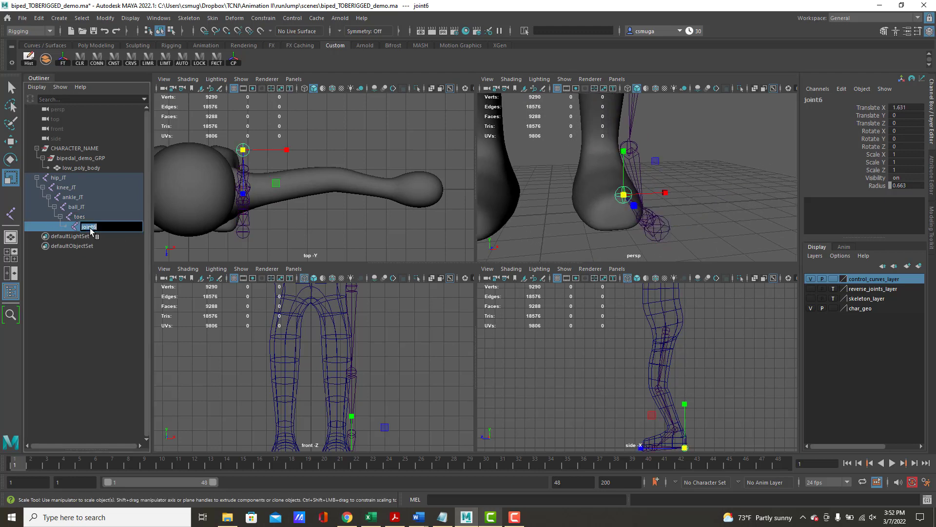
text(heel)
key(Return)
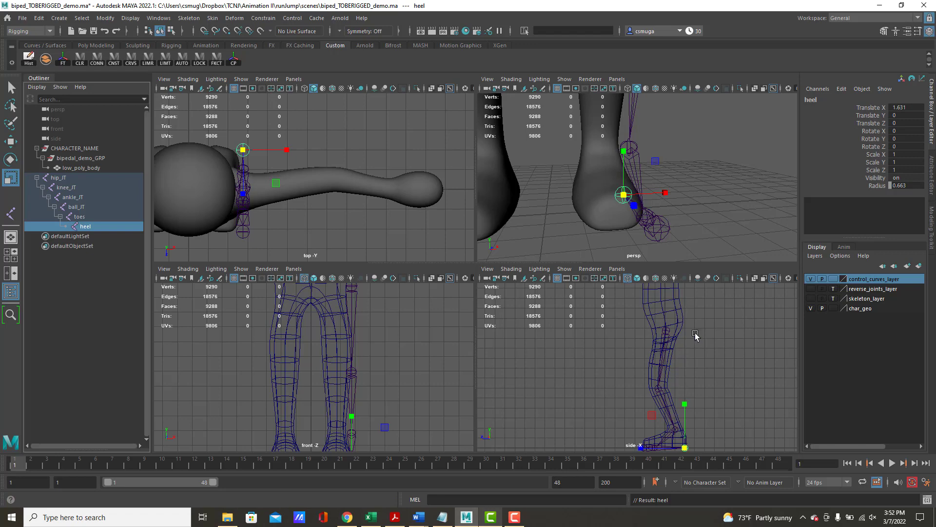
- Test how the foot pivots by rotating the ankle joint in the side view, and undo the rotation
alt+middle_drag(710, 389, 692, 335)
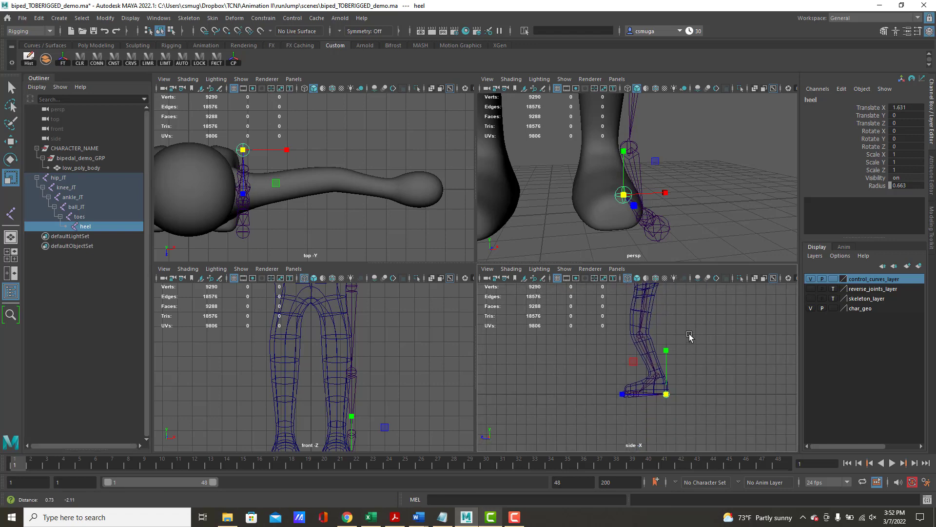
alt+right_drag(624, 340, 788, 379)
alt+middle_drag(774, 386, 770, 338)
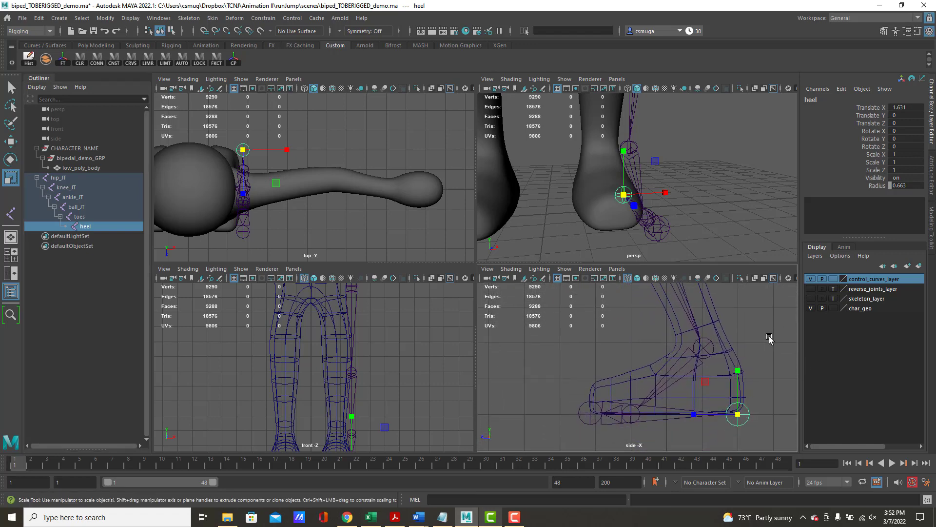
click(703, 347)
key(e)
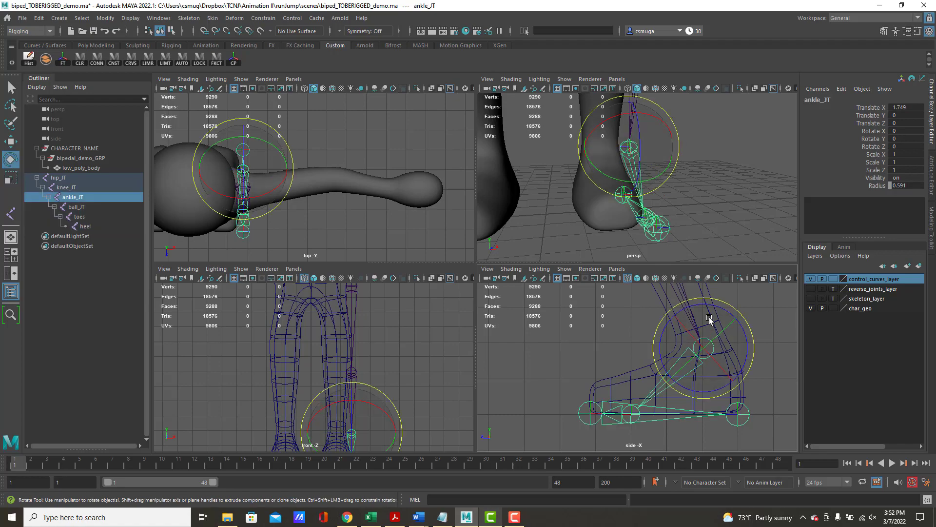
drag(704, 306, 722, 351)
key(ctrl+z)
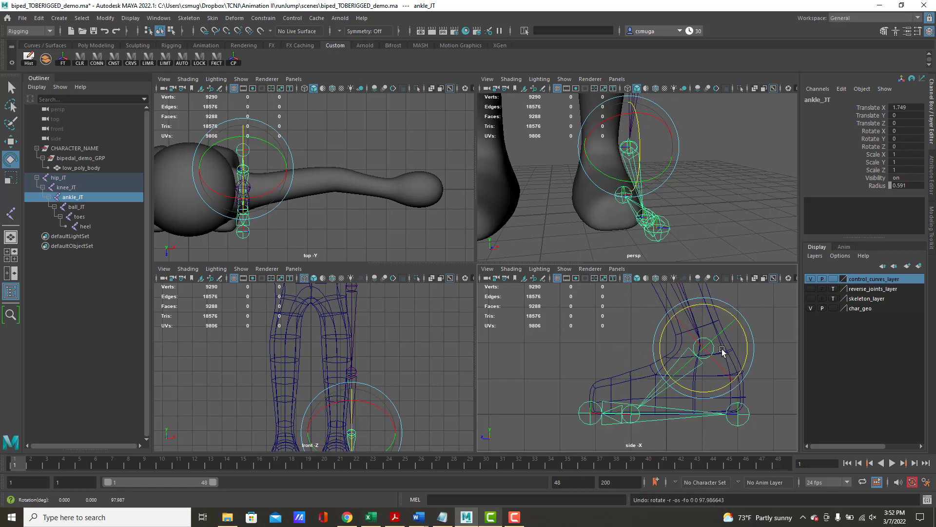
- Test-rotate the ball joint twice in the side view, undoing each rotation
click(629, 412)
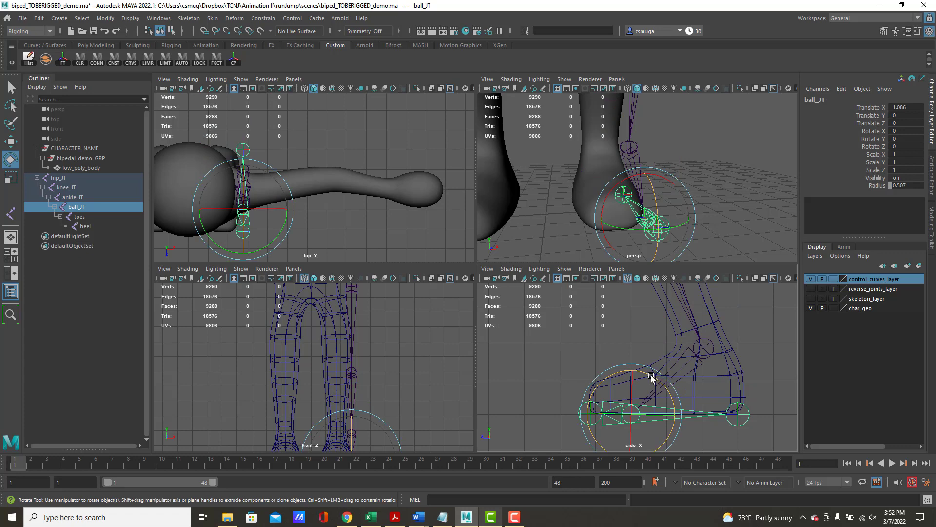
drag(654, 378, 656, 416)
key(ctrl+z)
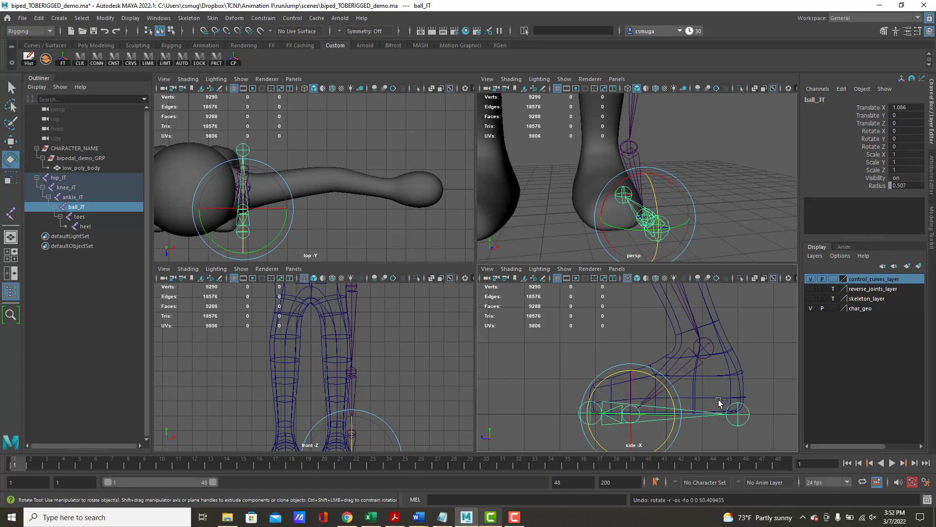
drag(640, 370, 662, 397)
key(ctrl+z)
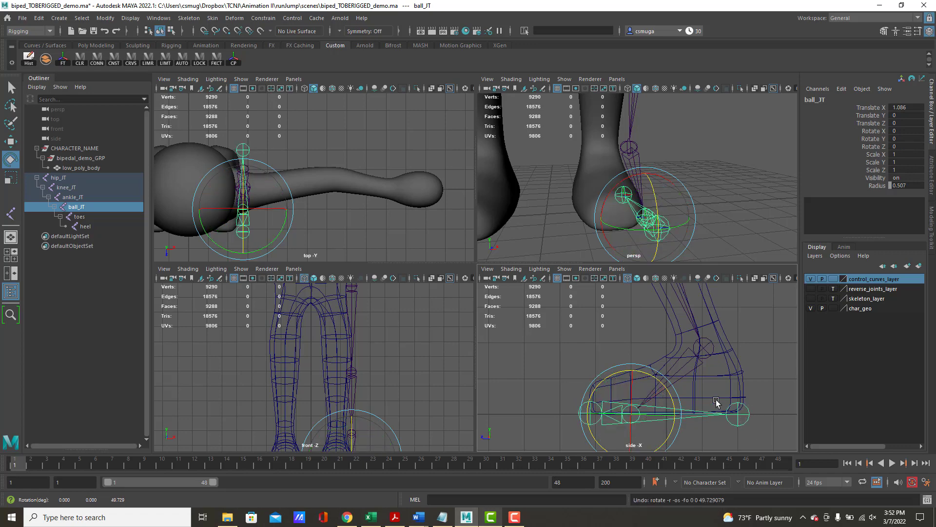
- Add the Prefix Hierarchy Names command to the Custom shelf and prefix the whole hip_JT hierarchy with LF_
click(70, 177)
middle_drag(70, 172, 51, 167)
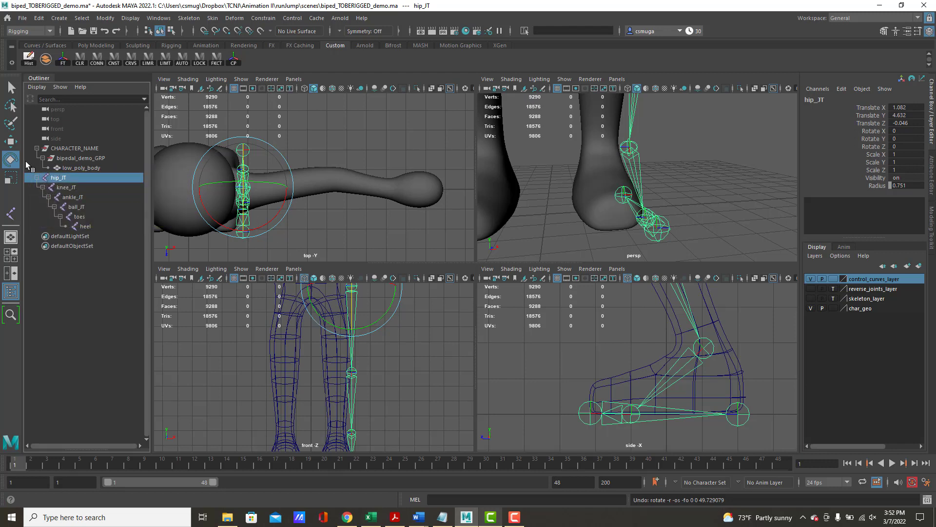
middle_drag(66, 181, 59, 178)
middle_drag(152, 185, 105, 31)
click(105, 19)
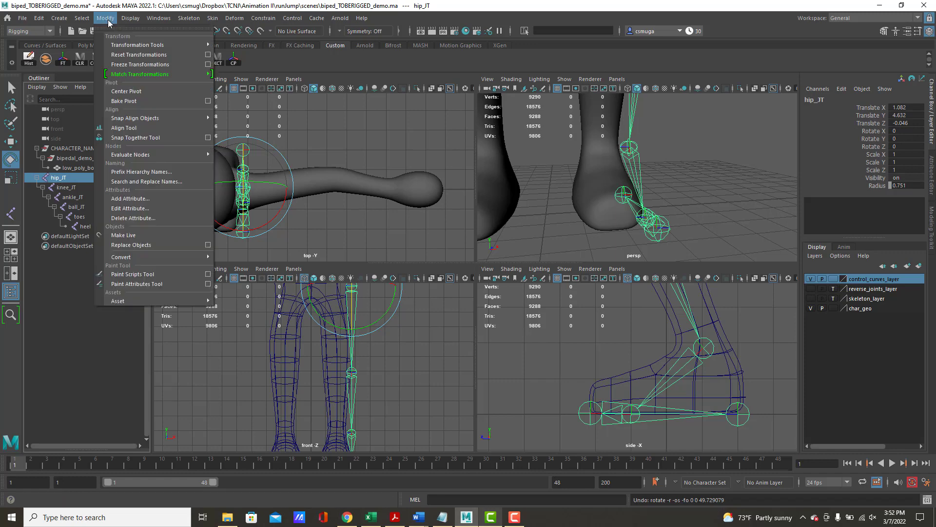
ctrl+shift+click(149, 172)
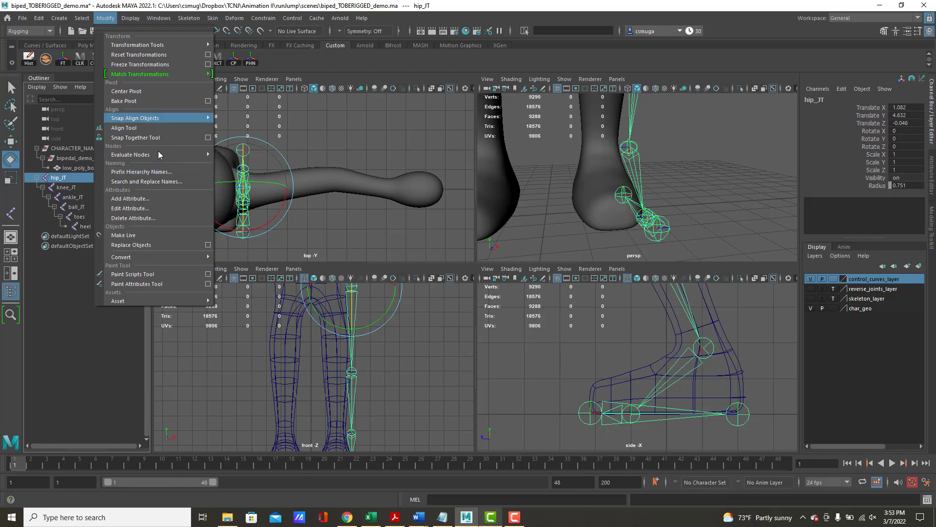
click(144, 171)
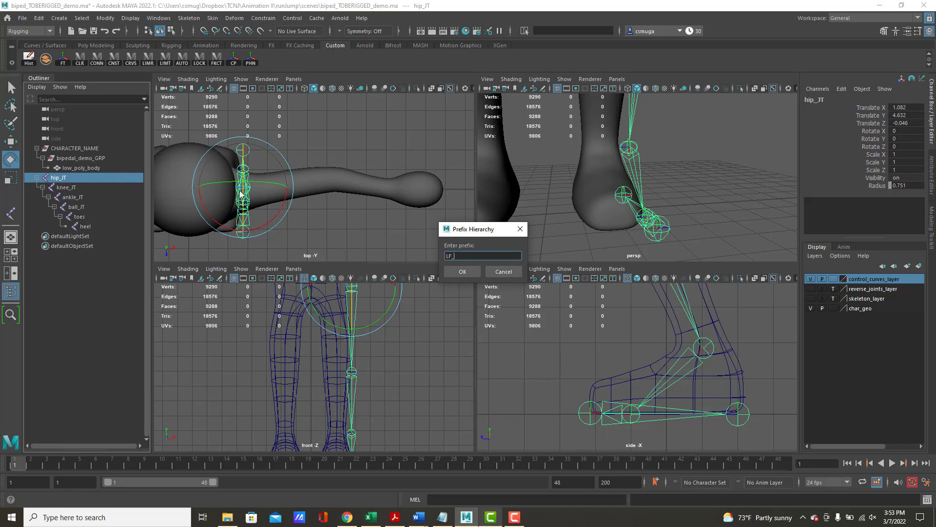
click(462, 272)
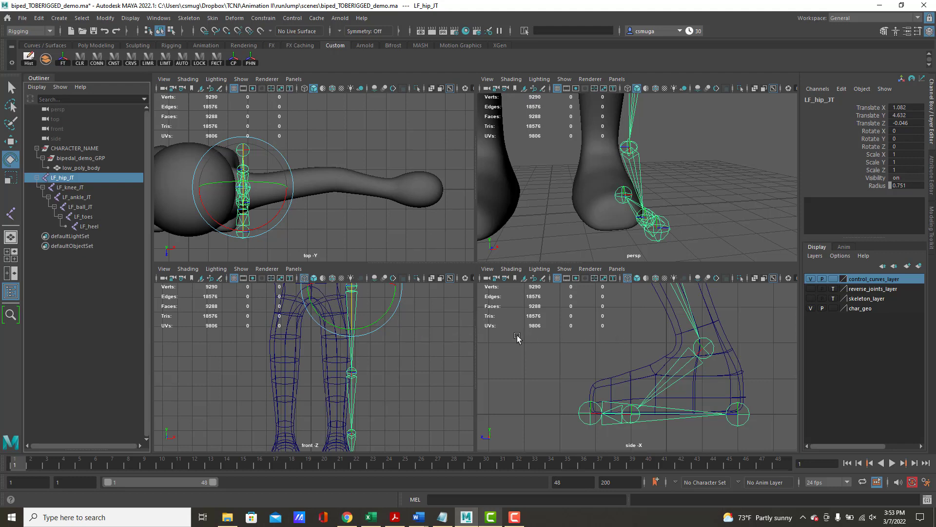
- In a maximized front view, move the LF_hip_JT chain sideways into the character's leg mesh, to about 0.535 in X
scroll(382, 349, down, 3)
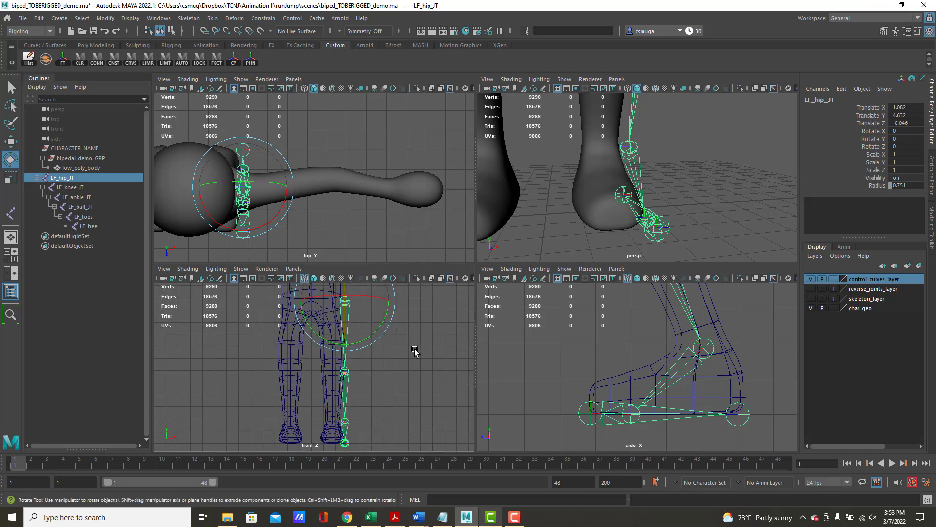
alt+drag(701, 188, 627, 205)
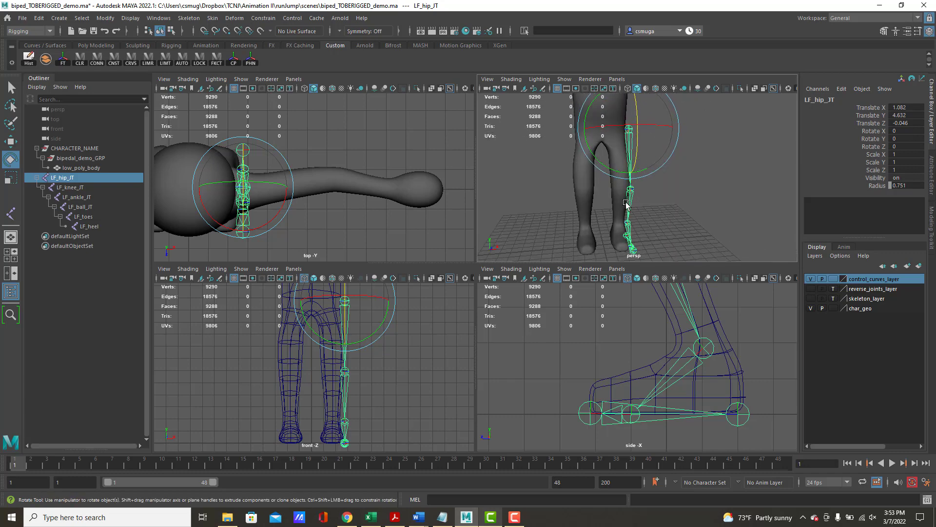
key(w)
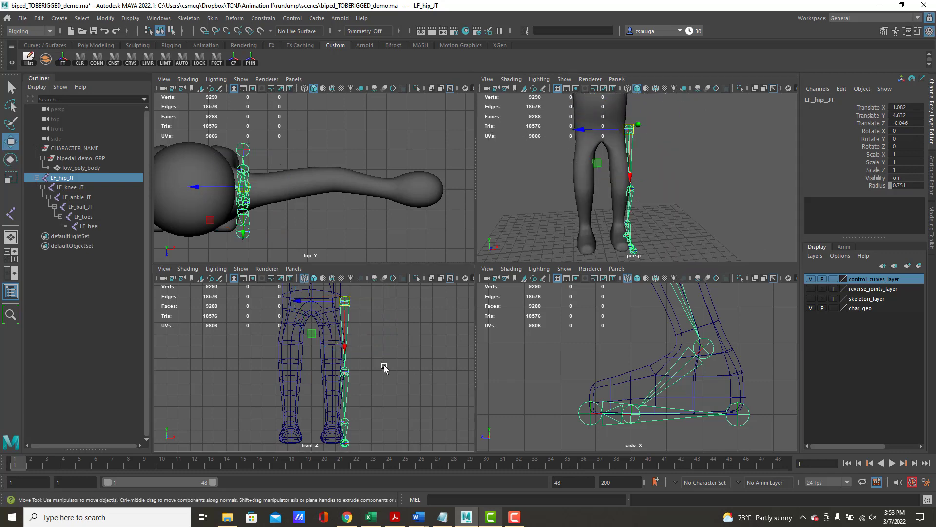
key(space)
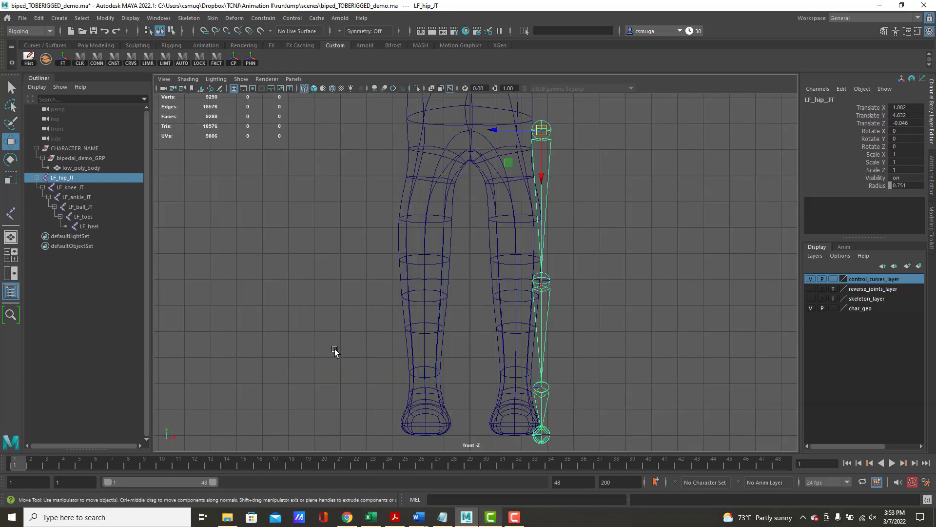
alt+middle_drag(462, 313, 428, 313)
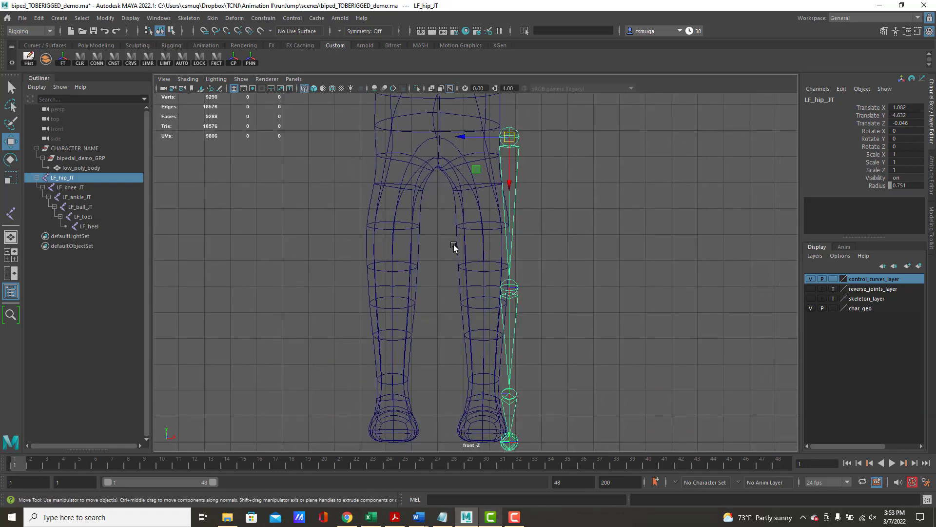
drag(462, 144, 426, 138)
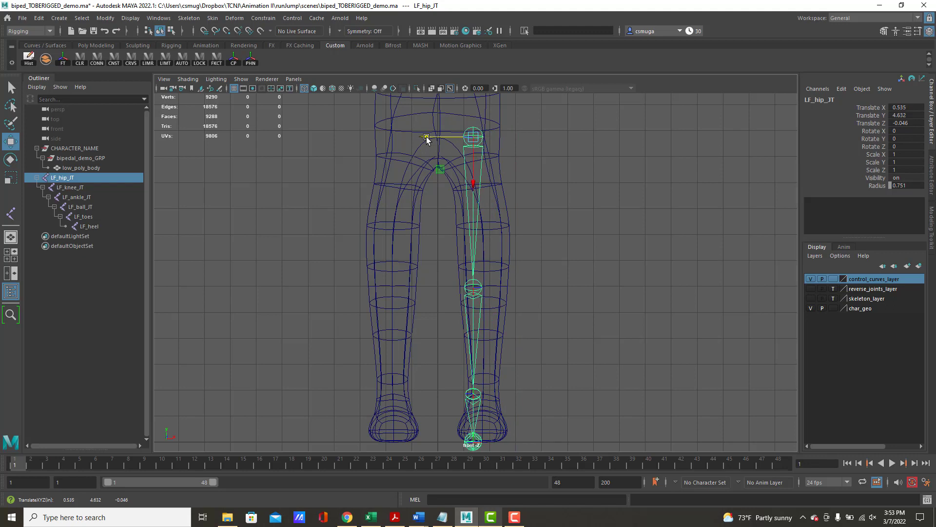
- Select the LF_knee_JT joint and move it outward with its child joints to the middle of the leg mesh, about -0.178 in Translate Z
click(475, 290)
click(475, 282)
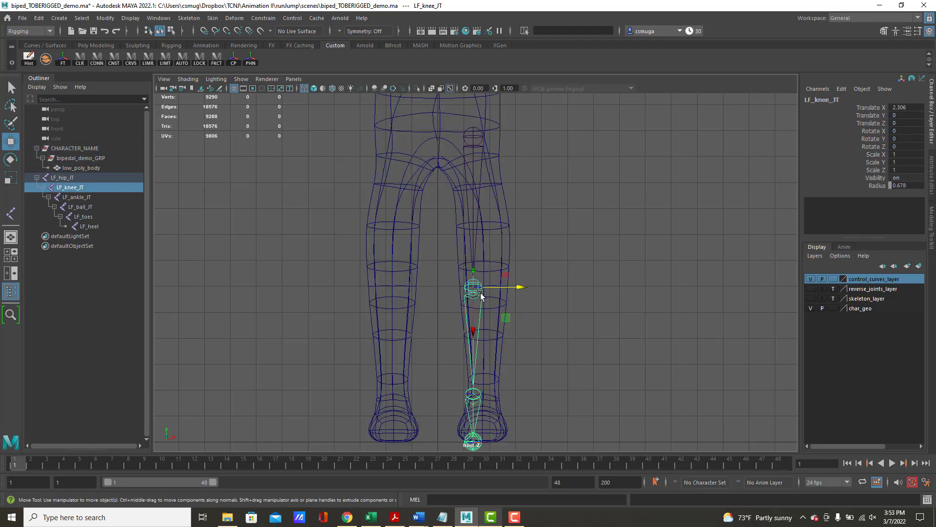
drag(522, 288, 531, 289)
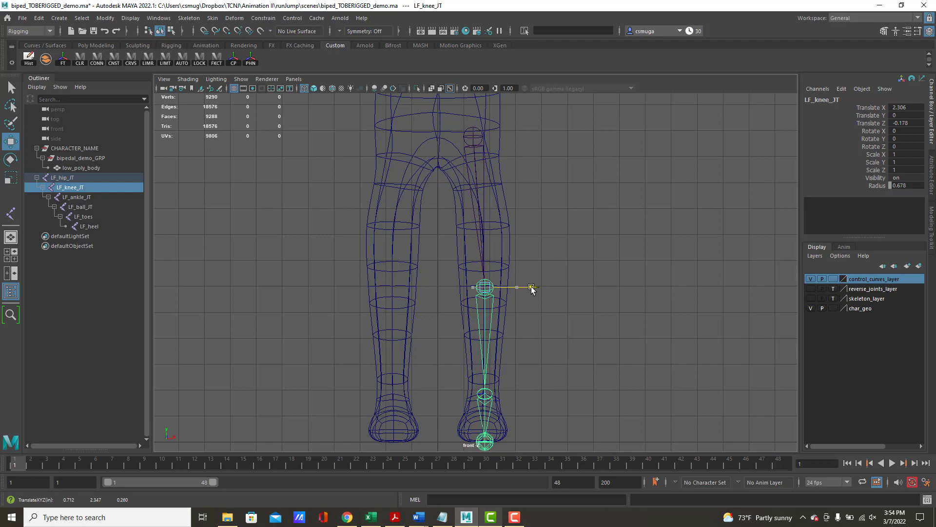
- Try moving only the LF_ankle_JT joint inward, leaving its child joints in place, to about -0.236 in Translate Z, and undo the move
alt+middle_drag(535, 288, 522, 199)
alt+right_drag(487, 279, 494, 309)
click(477, 320)
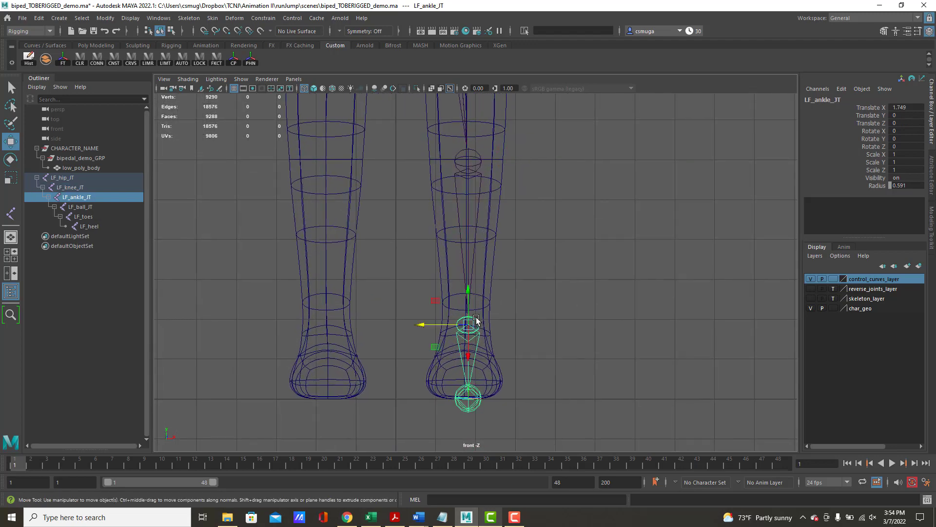
key(d)
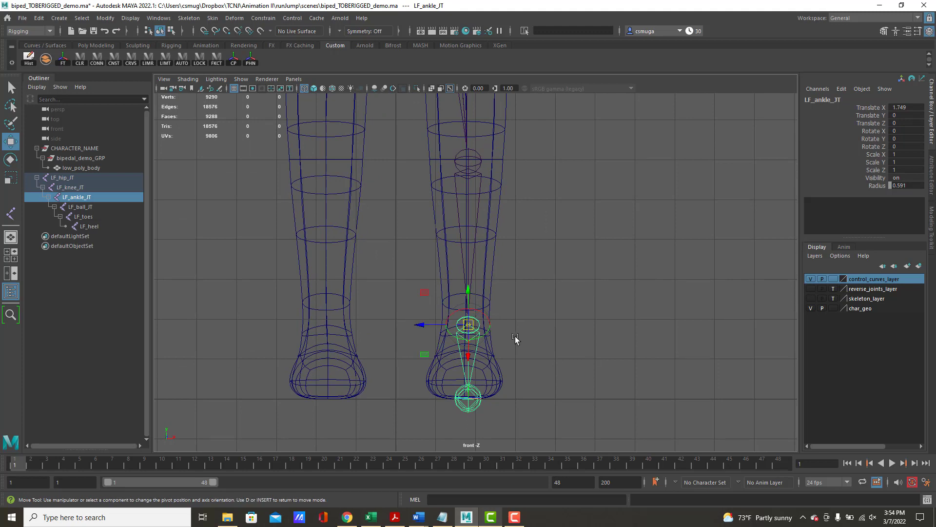
drag(425, 324, 397, 328)
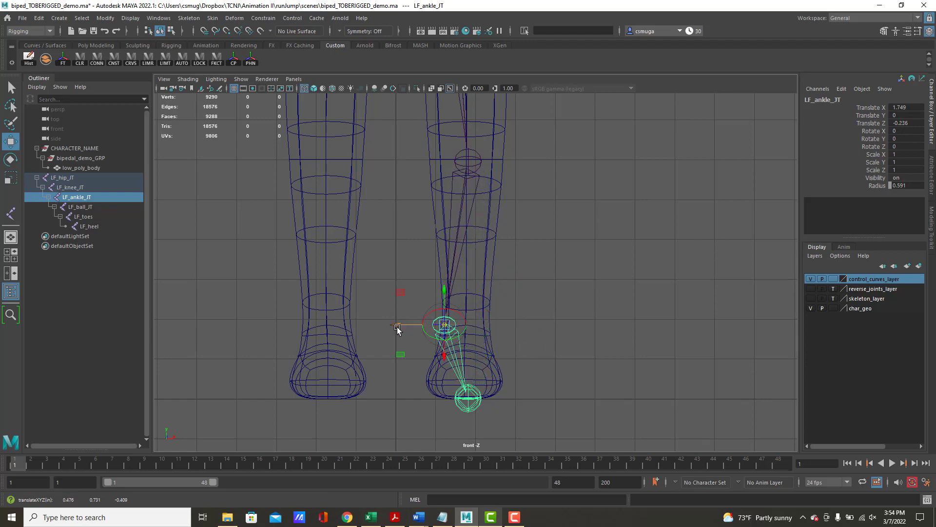
key(ctrl+a)
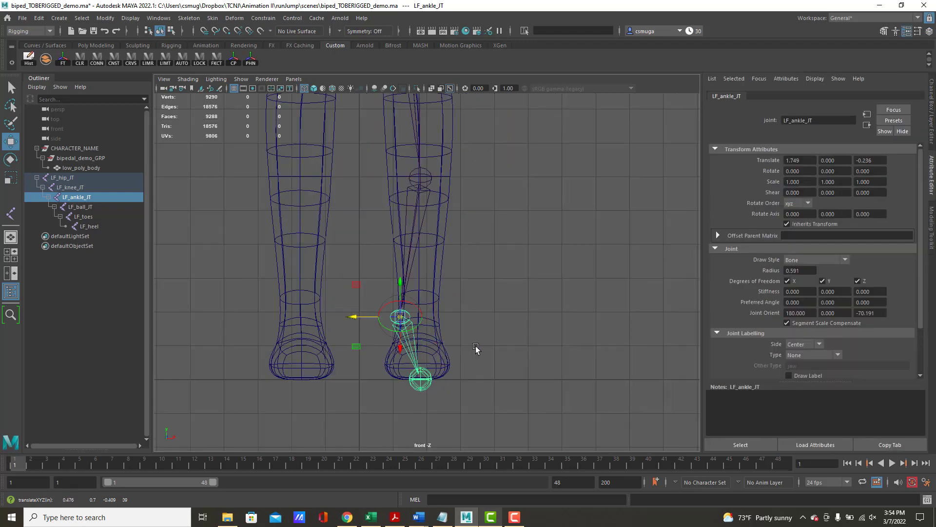
key(ctrl+z)
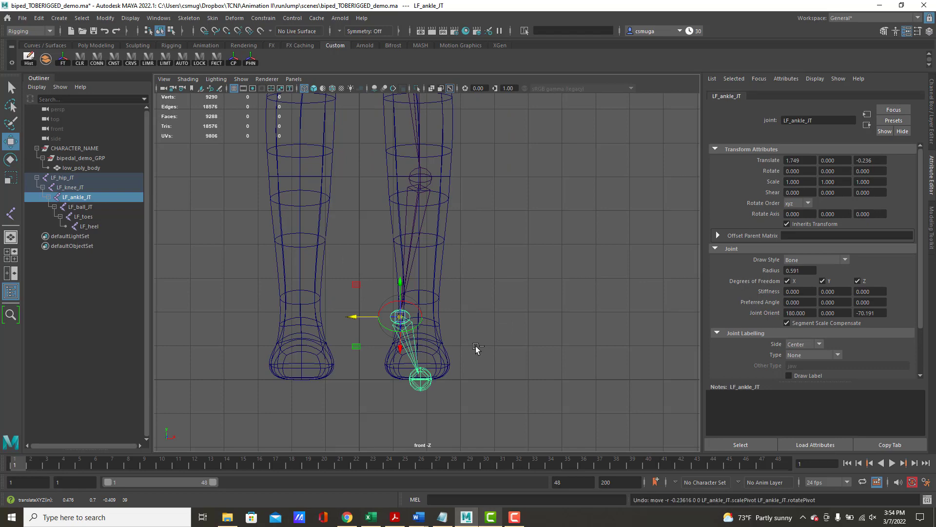
- Move the LF_ankle_JT joint with its child joints slightly inward in the front view, to about -0.029 in Translate Z
click(932, 134)
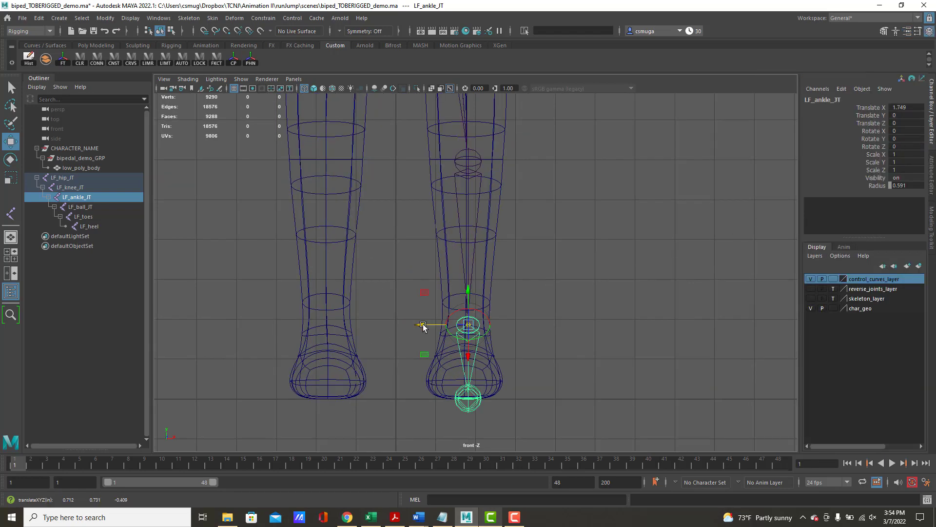
drag(422, 324, 419, 325)
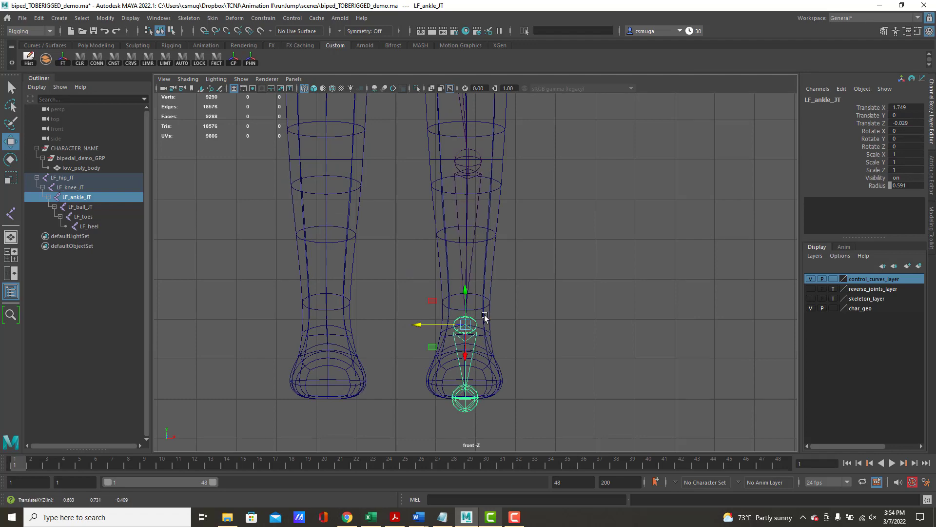
alt+right_drag(629, 278, 496, 255)
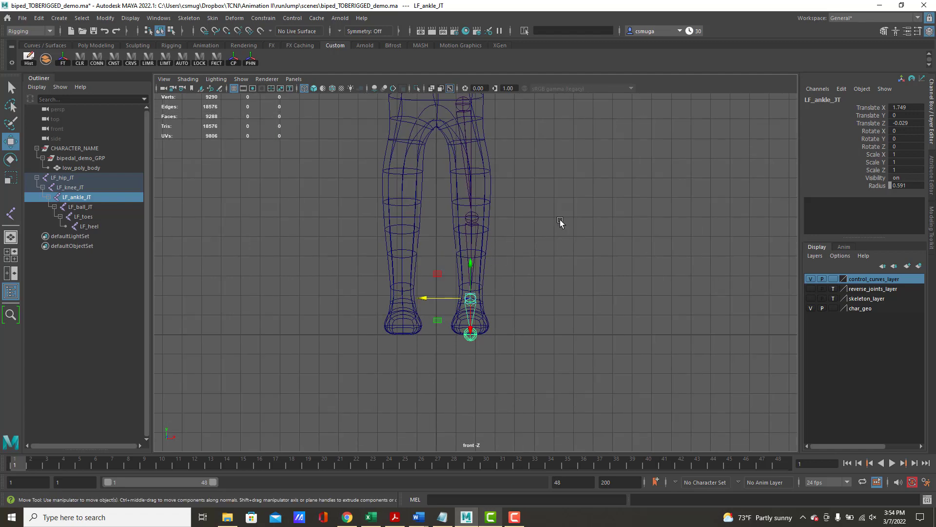
- Move only the LF_hip_JT joint inward and down, leaving its child joints in place, to about 0.445 in X and 4.481 in Y
alt+middle_drag(525, 137, 527, 184)
click(465, 150)
alt+right_drag(458, 191, 565, 172)
alt+middle_drag(553, 166, 552, 249)
key(d)
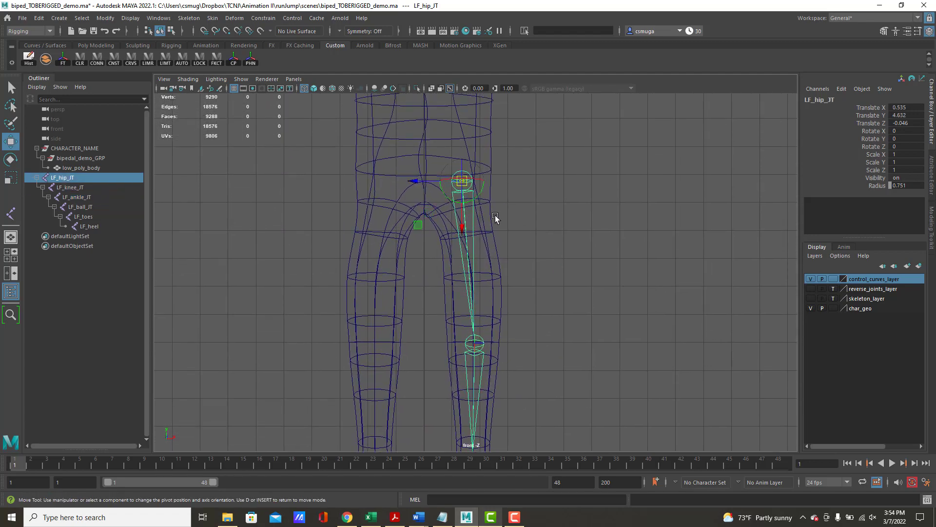
drag(415, 184, 406, 185)
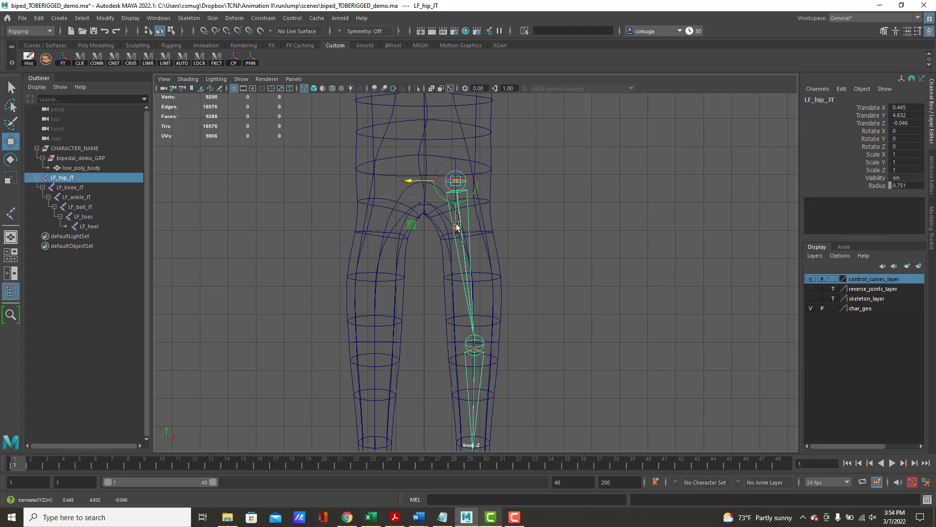
drag(457, 228, 457, 236)
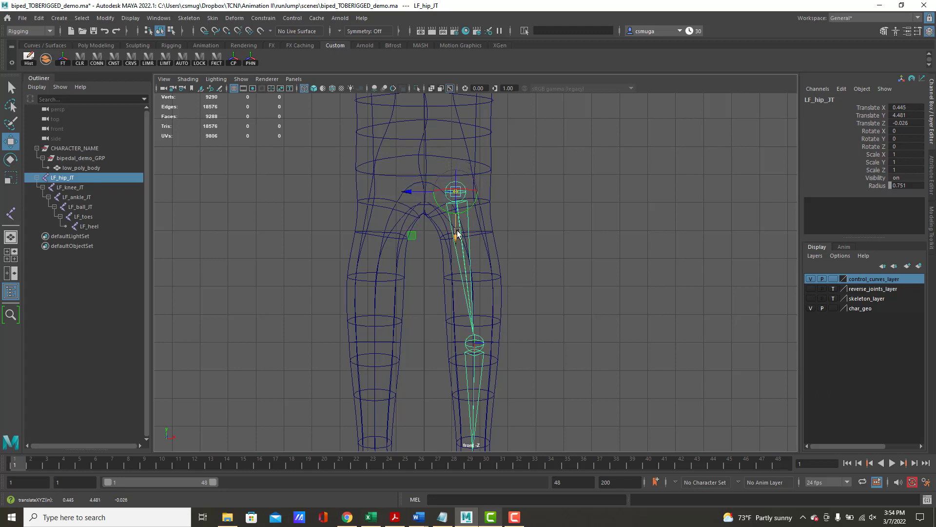
- Switch to a maximized perspective view showing the joint chain inside the left leg
key(space)
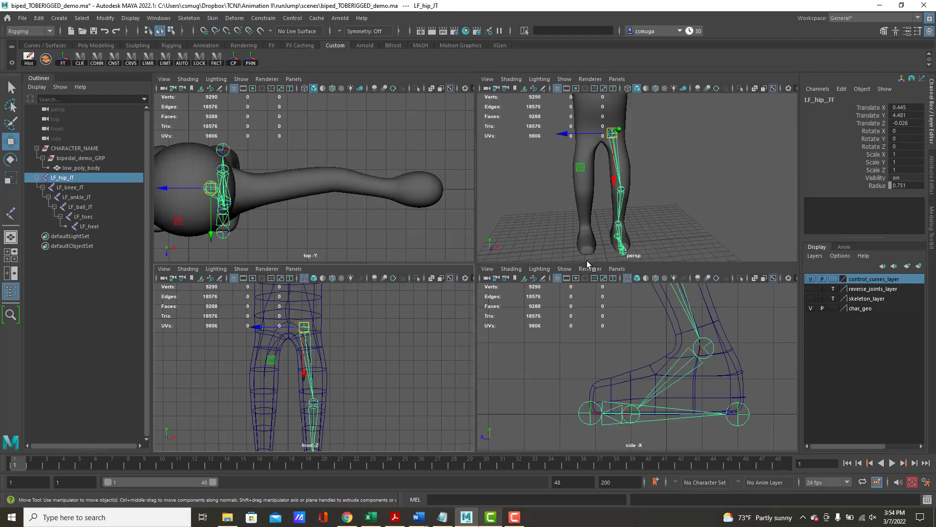
alt+drag(701, 203, 622, 190)
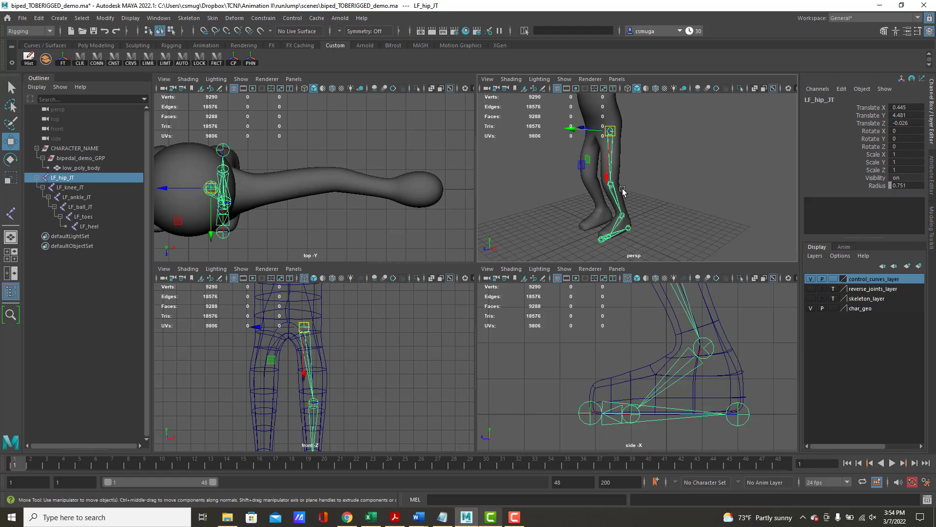
key(space)
mouse_move(514, 259)
alt+mouse_down()
mouse_move(449, 241)
mouse_move(504, 240)
mouse_move(487, 245)
mouse_move(434, 220)
mouse_move(418, 236)
mouse_move(496, 240)
mouse_move(478, 239)
alt+mouse_up()
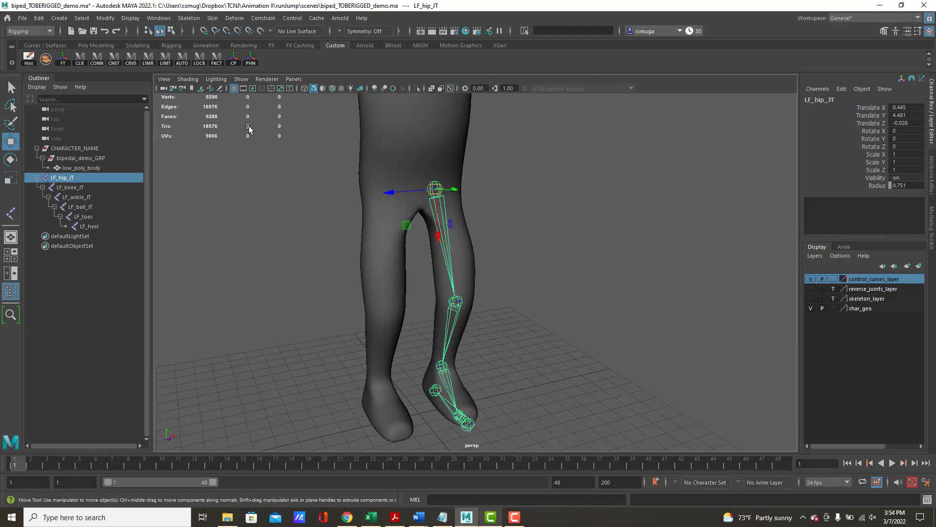
- Turn the X-Ray Joints shading off and back on in the perspective view
click(195, 80)
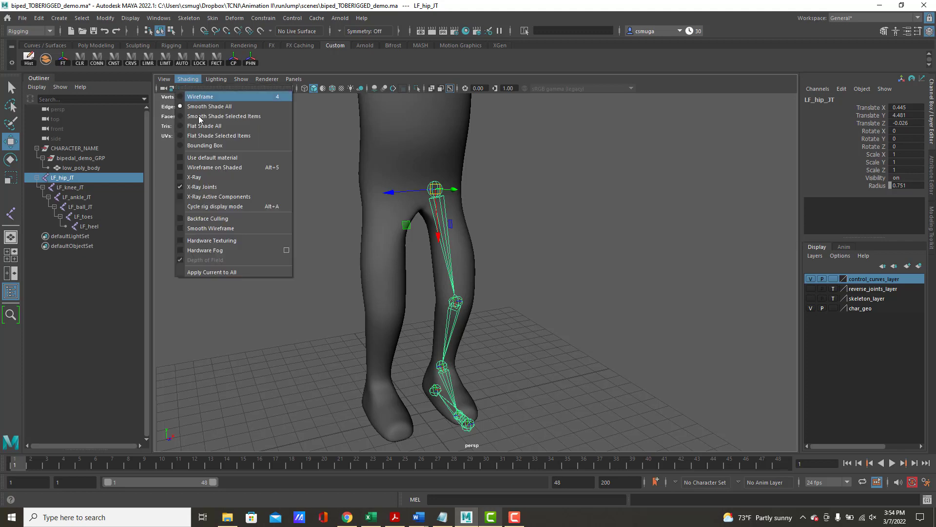
click(218, 186)
click(194, 80)
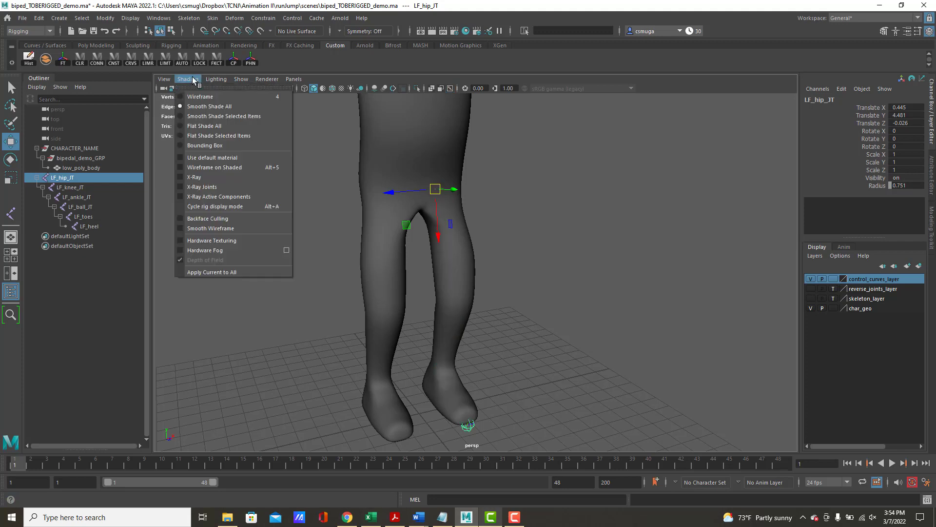
click(207, 187)
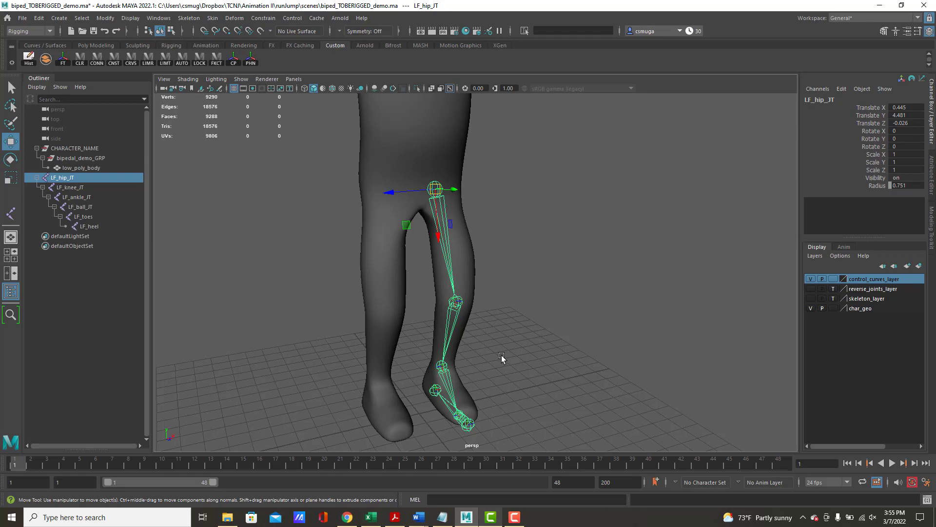
- Select the LF_heel joint and set the char_geo display layer to Template mode
alt+drag(565, 342, 441, 326)
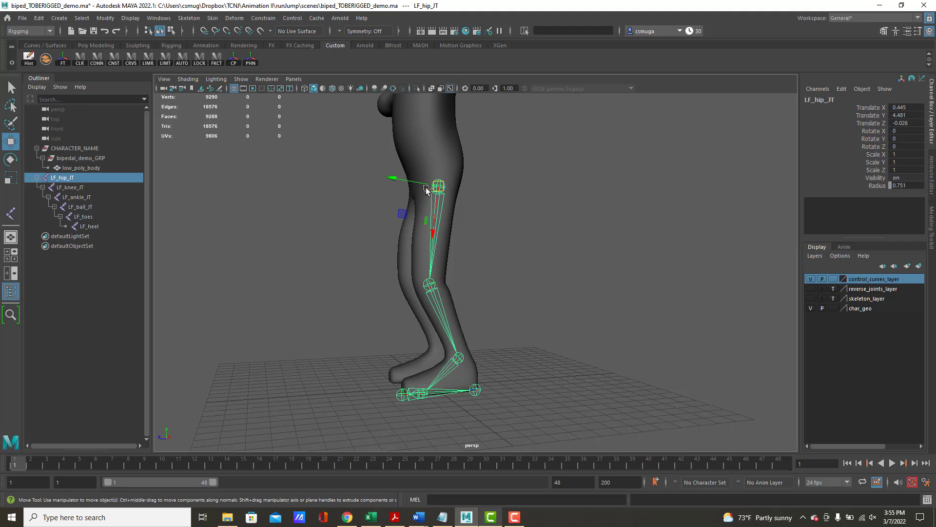
click(478, 390)
click(479, 390)
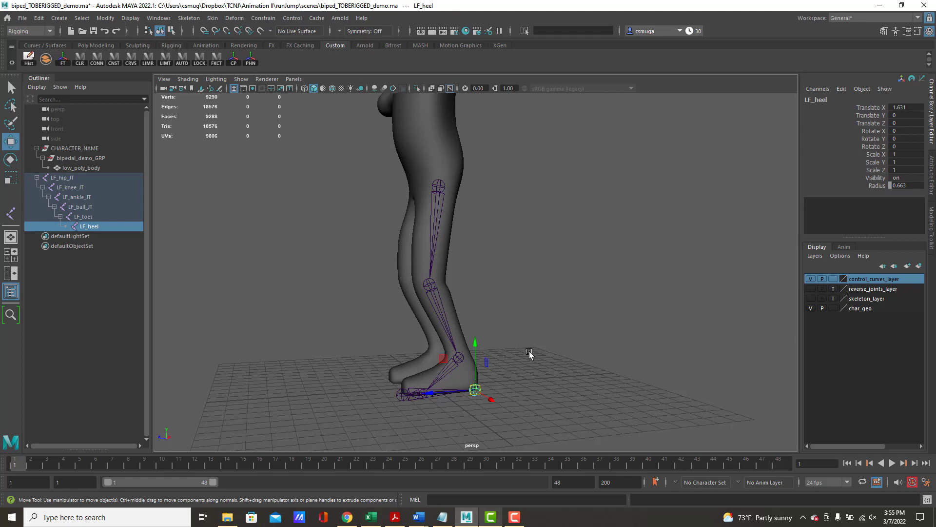
click(833, 309)
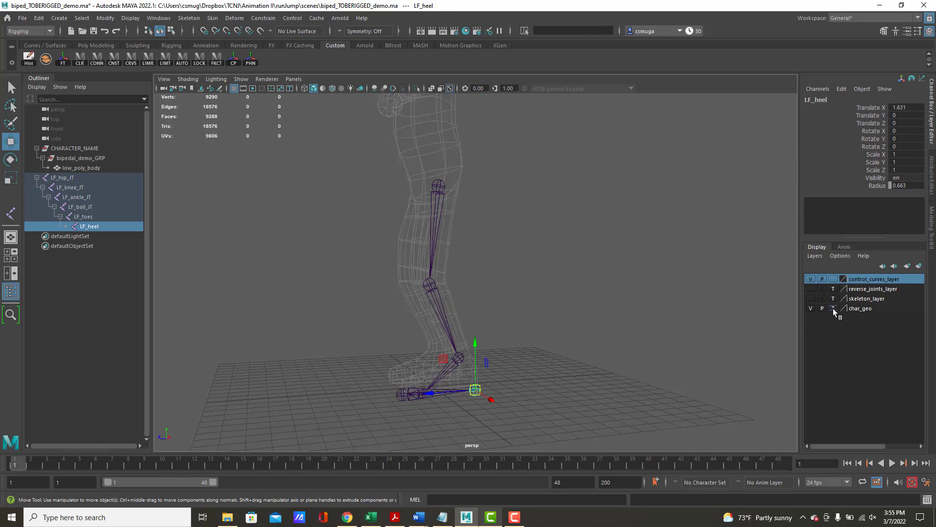
alt+drag(551, 403, 533, 381)
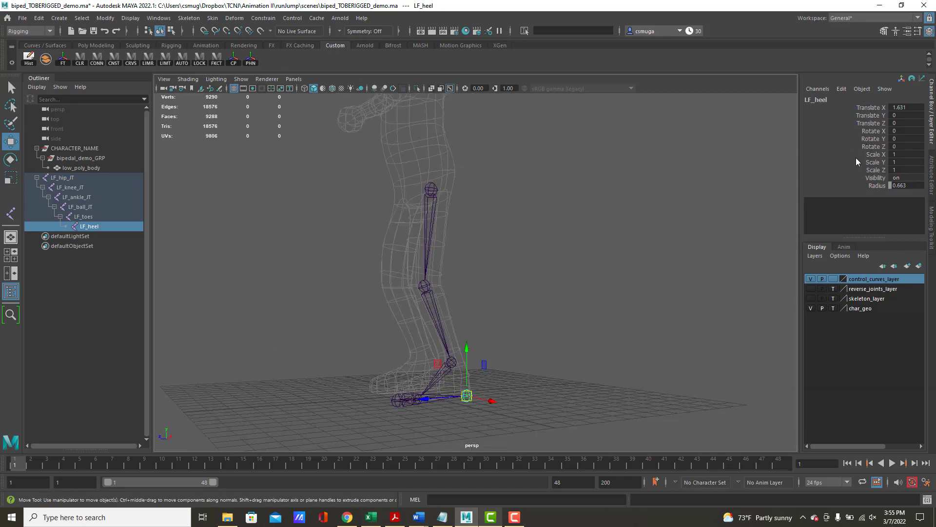
- Set the radius of the LF_heel joint to 0.2
click(912, 186)
text(0.2)
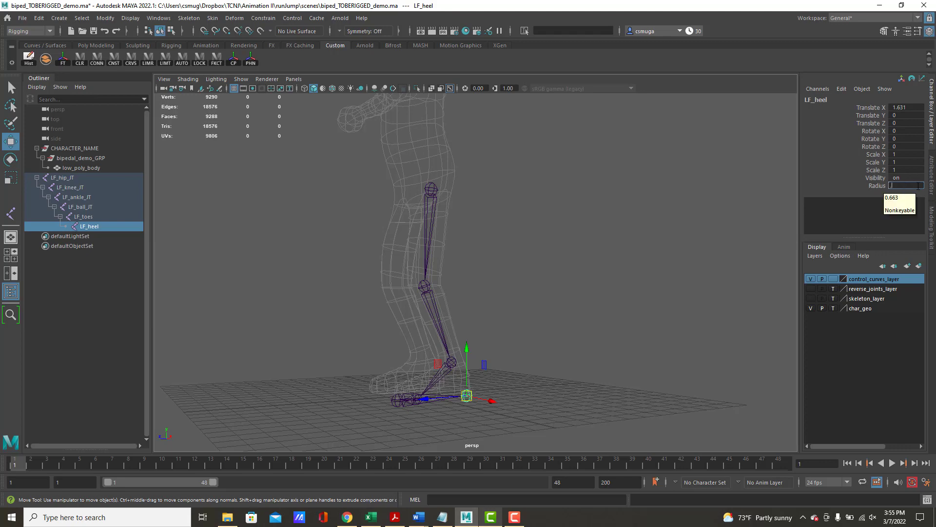
key(Tab)
- Set the radius of the LF_toes joint to 0.2
alt+middle_drag(594, 256, 634, 165)
alt+right_drag(503, 214, 679, 273)
alt+middle_drag(639, 292, 598, 309)
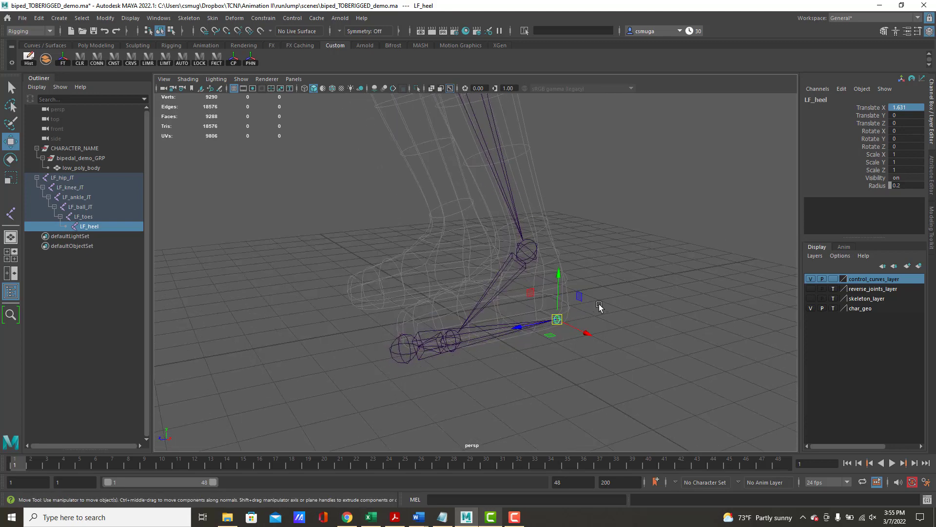
click(393, 348)
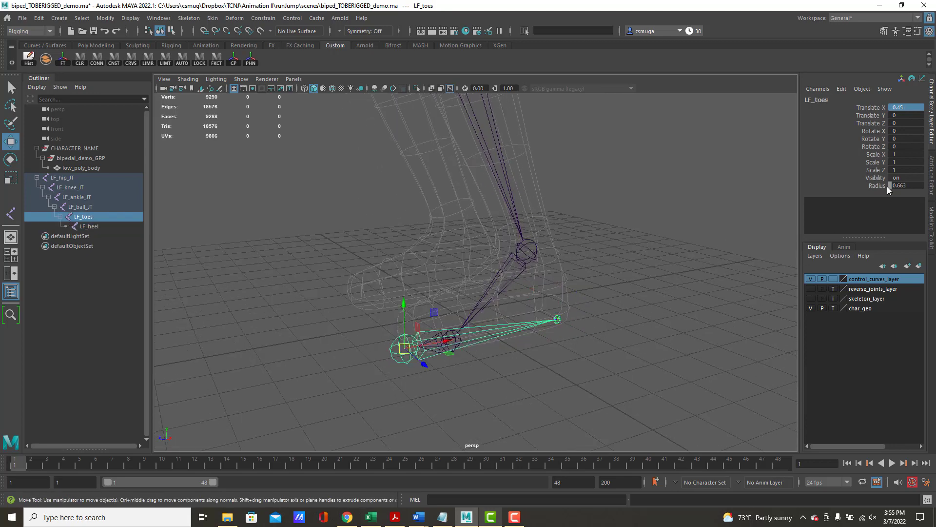
double_click(905, 186)
key(BackSpace)
text(.2)
key(Return)
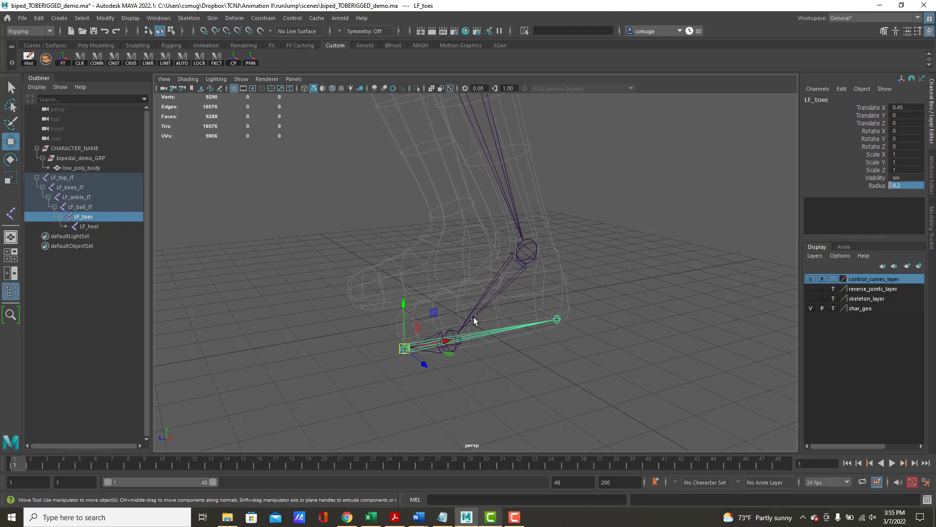
- Try a radius of 0.35 on the LF_ball_JT joint, and settle on 0.45
click(449, 341)
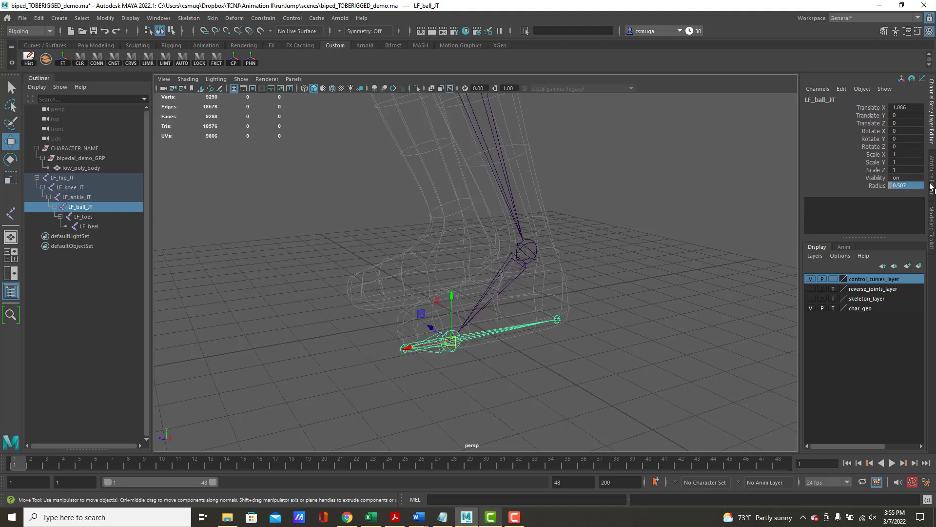
click(911, 186)
text(.4)
key(BackSpace)
text(35)
key(Return)
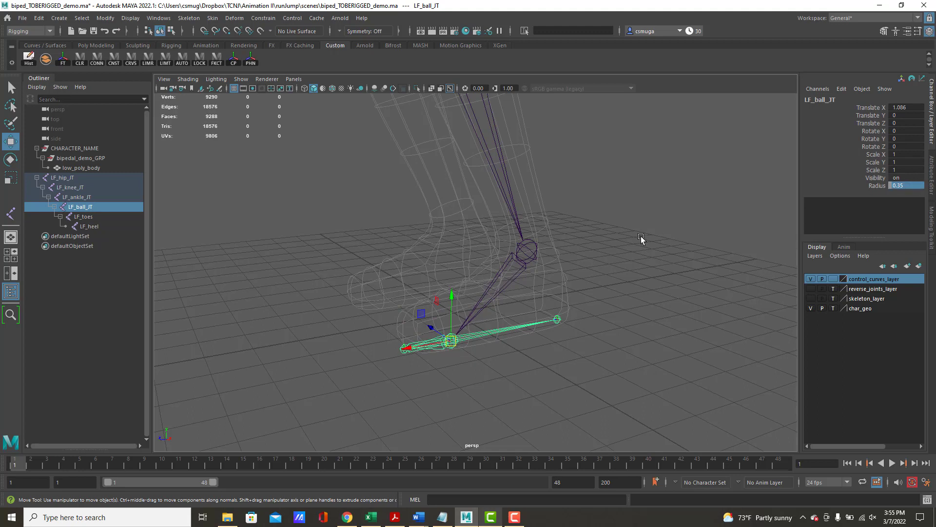
click(915, 187)
key(BackSpace)
key(Return)
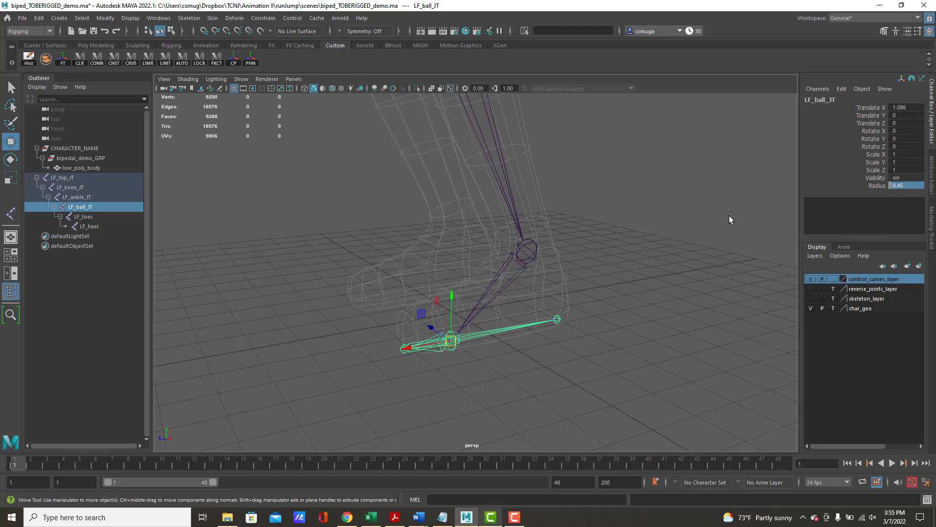
- Set the radius of the LF_ankle_JT joint to 0.4
click(530, 252)
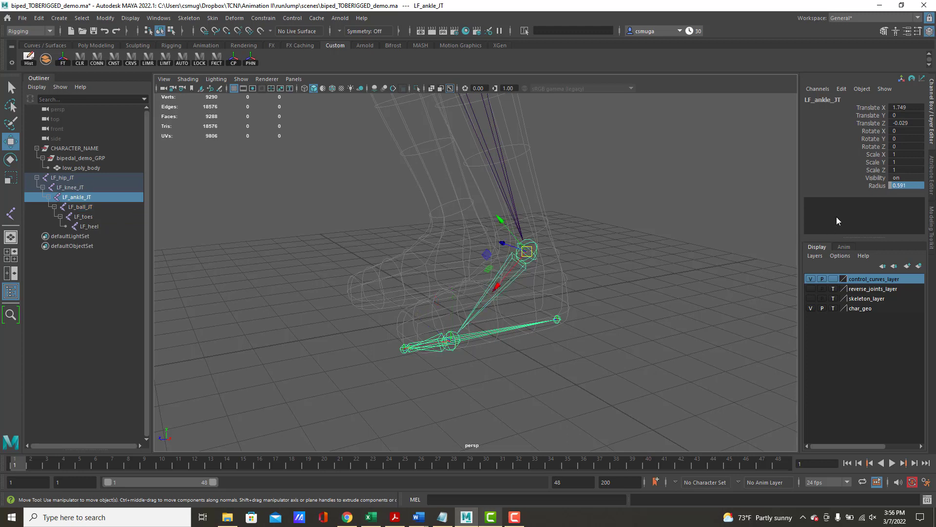
click(916, 186)
text(.4)
key(Return)
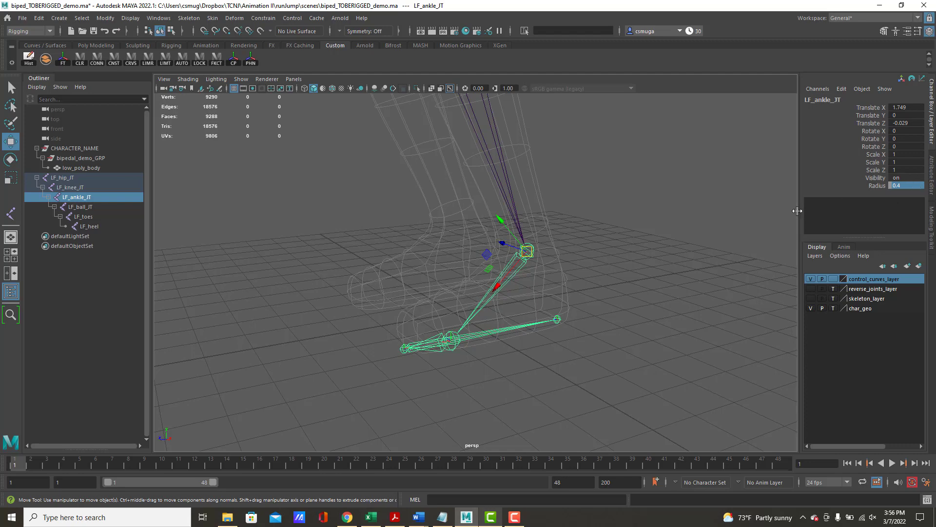
- Set the radius of the LF_knee_JT joint to 0.4
alt+middle_drag(644, 229, 718, 378)
click(535, 231)
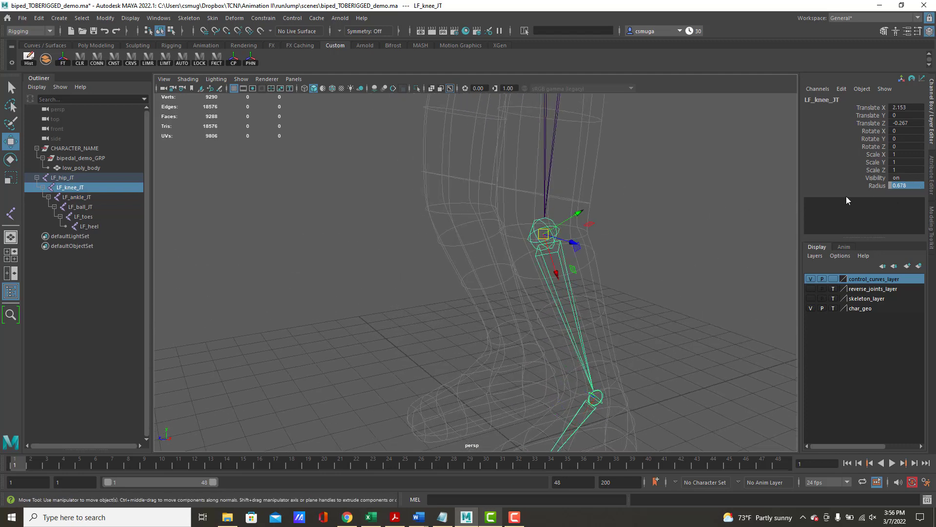
click(910, 186)
text(.4)
key(Return)
- Set the radius of the LF_hip_JT joint to 0.6
alt+right_drag(694, 171, 494, 178)
alt+middle_drag(494, 178, 553, 237)
click(508, 211)
click(911, 185)
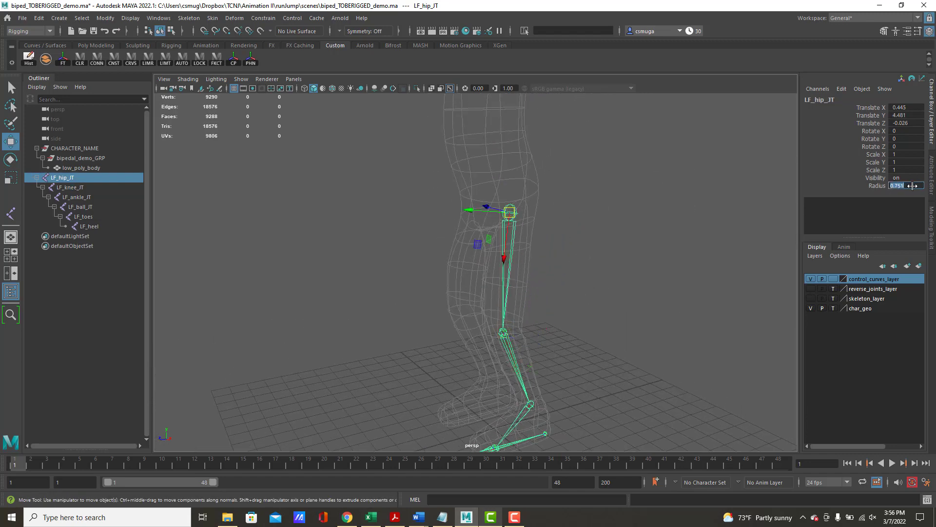
text(.6)
key(Return)
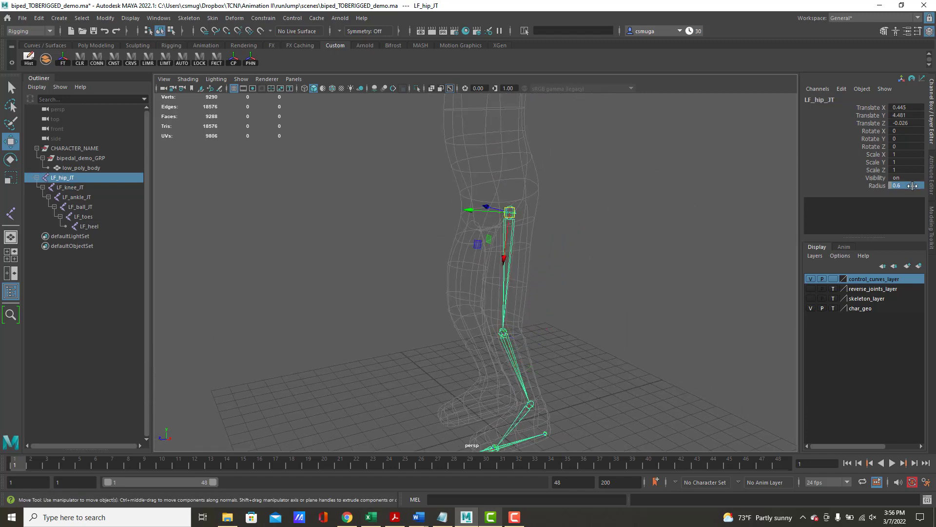
click(880, 186)
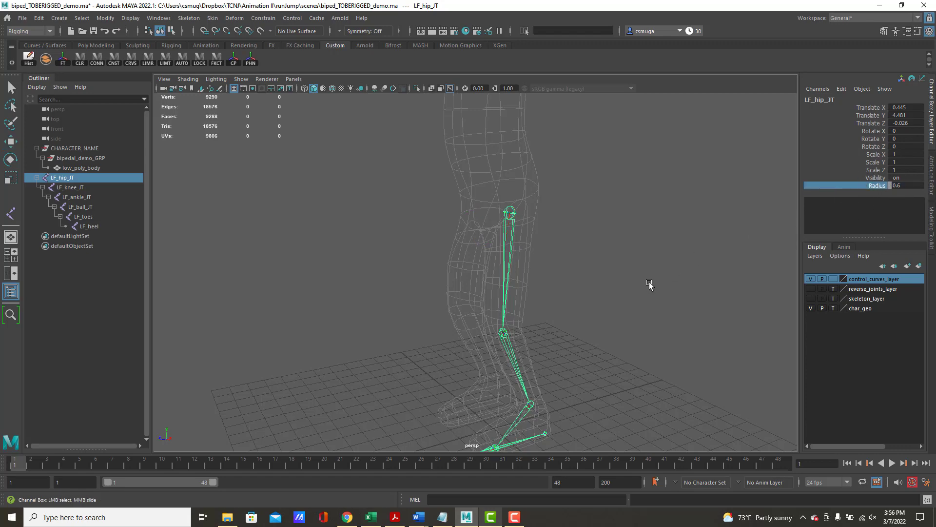
alt+drag(619, 287, 539, 224)
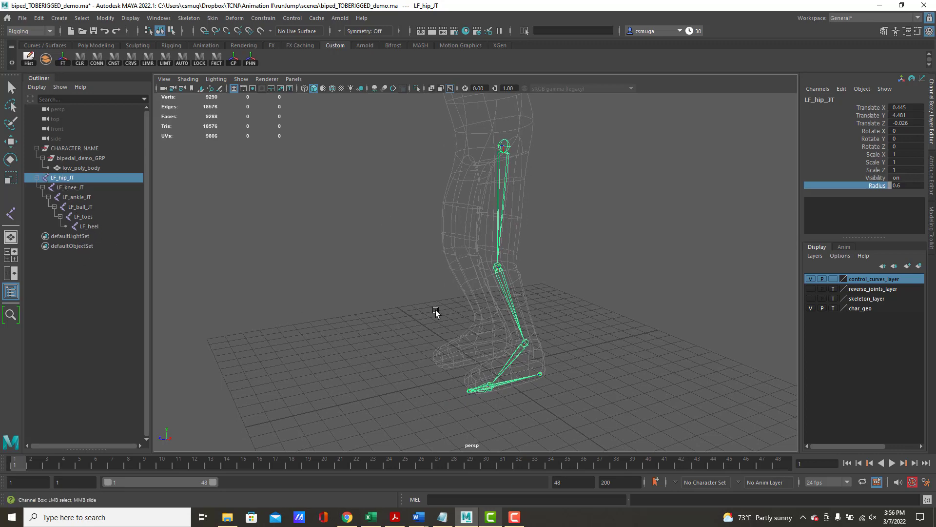
alt+drag(435, 309, 424, 263)
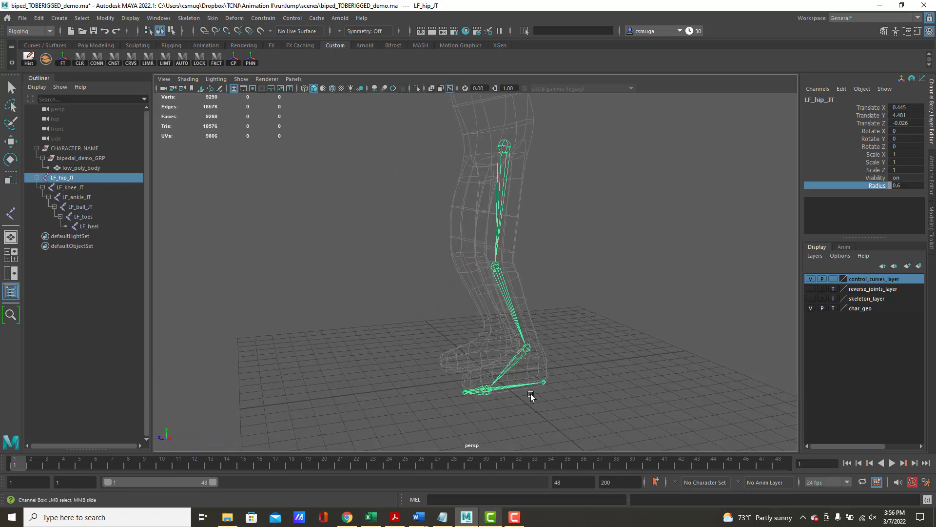
alt+drag(531, 393, 619, 373)
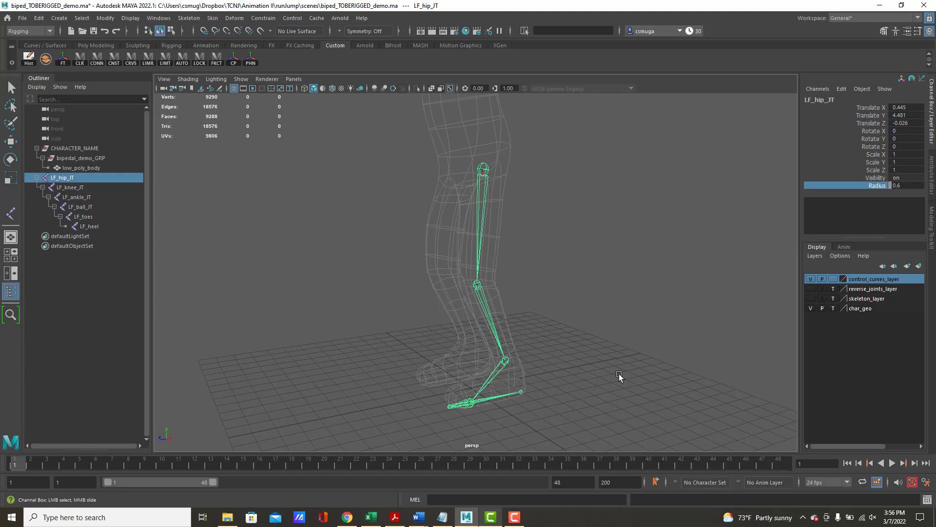